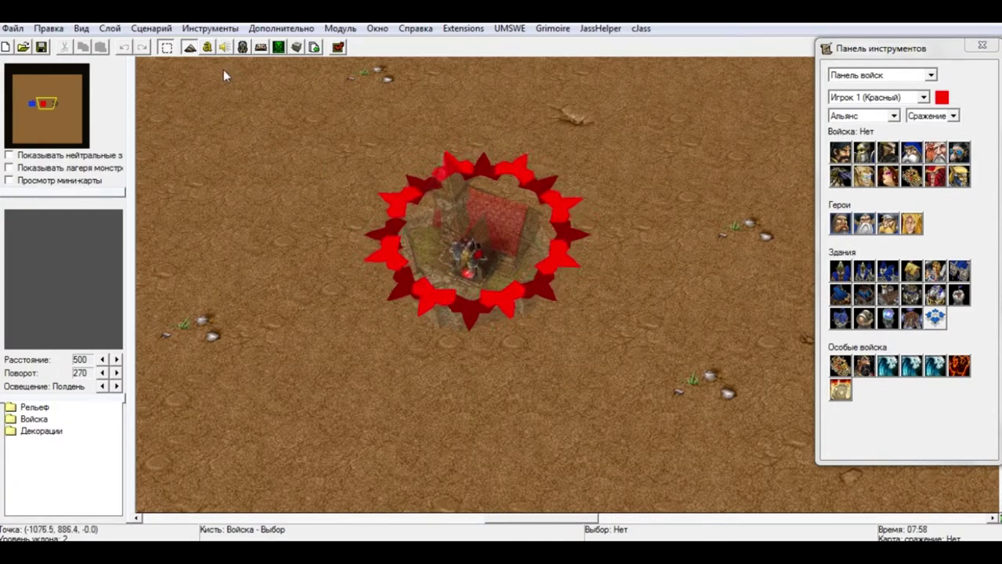
- Open the Object Editor and widen its window so the object tree and property values are both readable
click(242, 47)
drag(483, 165, 1001, 125)
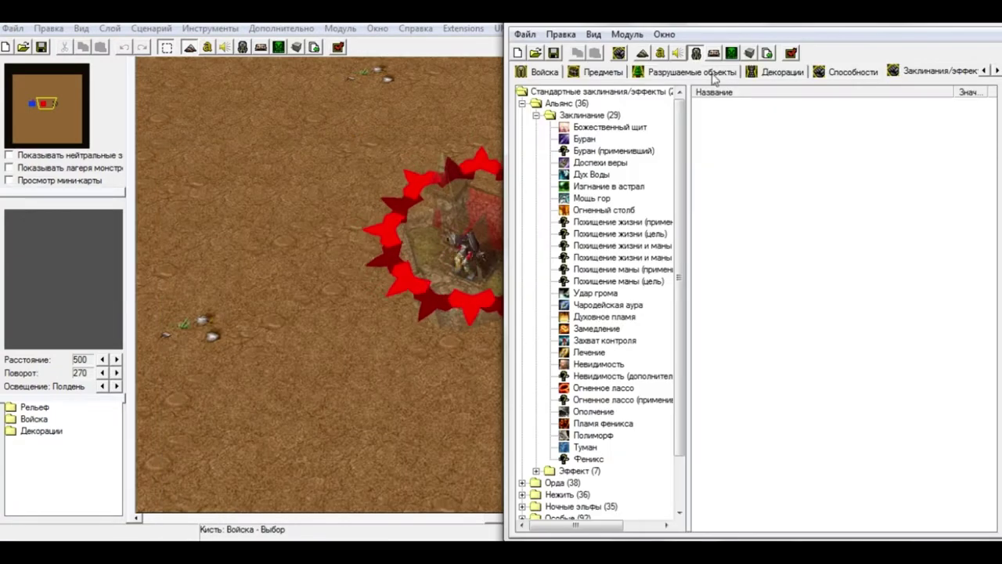
drag(507, 153, 141, 153)
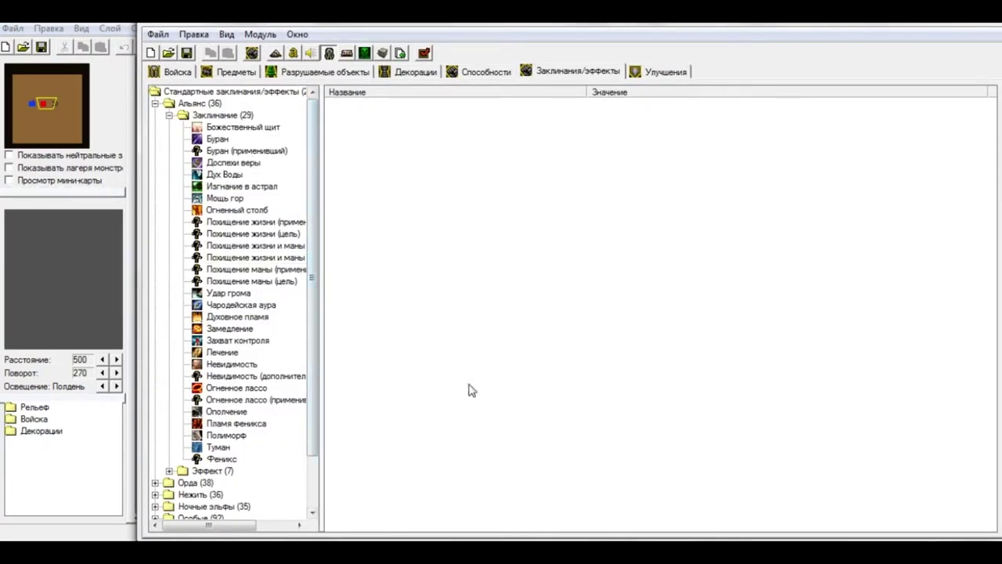
- Duplicate the Alliance spell buff Доспехи веры as a custom buff and select the copy
click(233, 163)
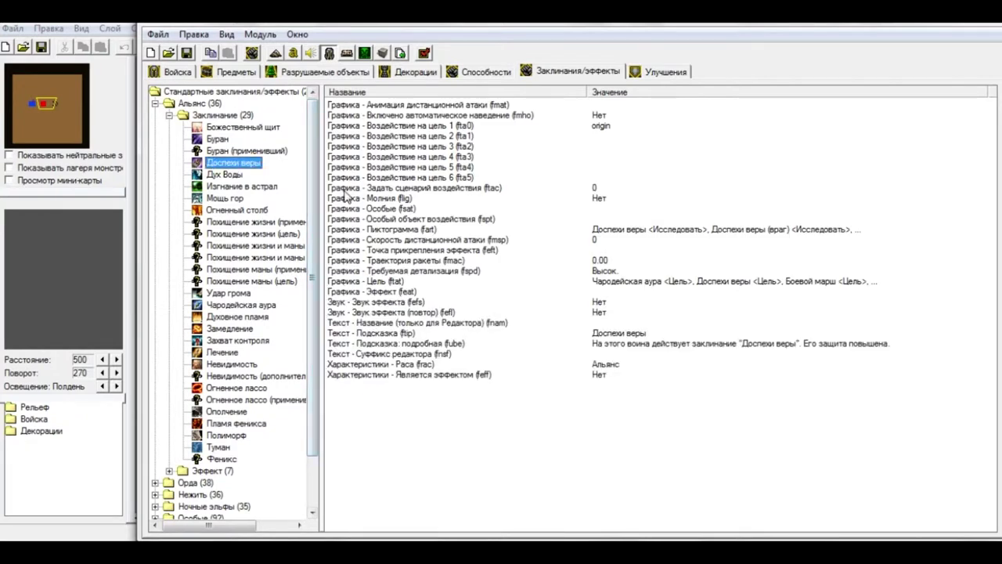
key(ctrl+c)
key(ctrl+v)
click(645, 272)
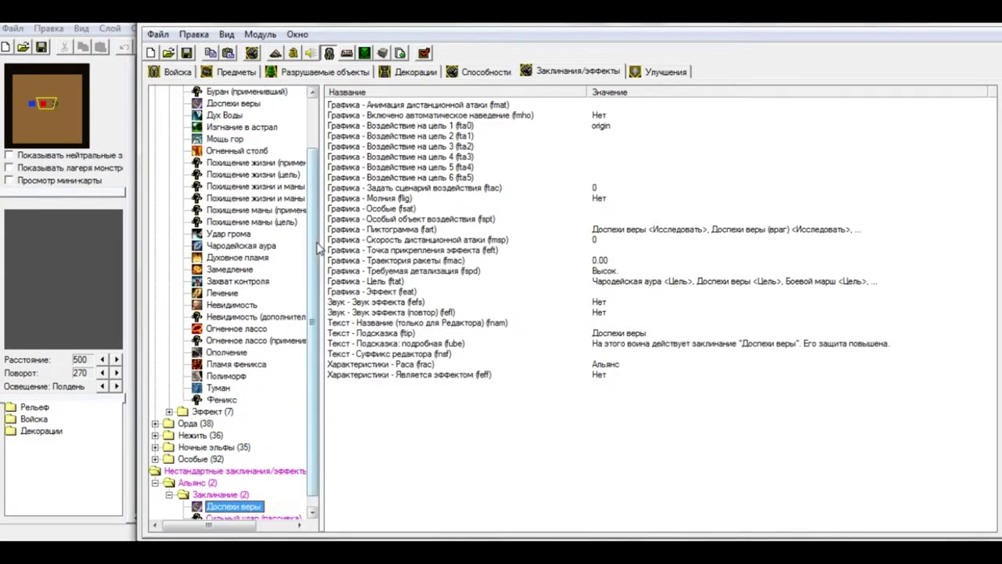
drag(314, 245, 312, 307)
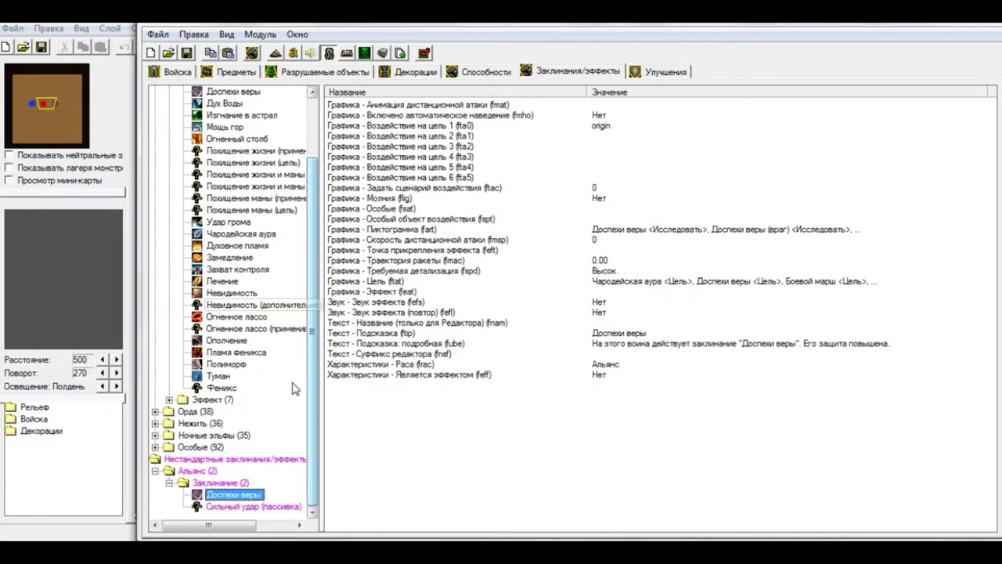
click(477, 75)
click(541, 74)
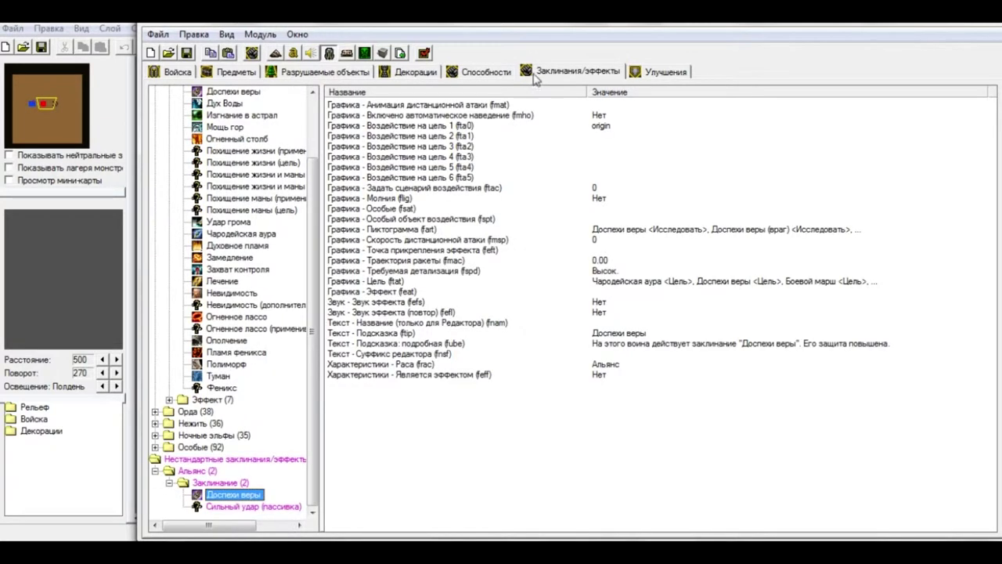
click(249, 493)
- Duplicate the Alliance hero ability Доспехи веры as a custom ability with the object id A001
click(478, 73)
scroll(306, 248, up, 5)
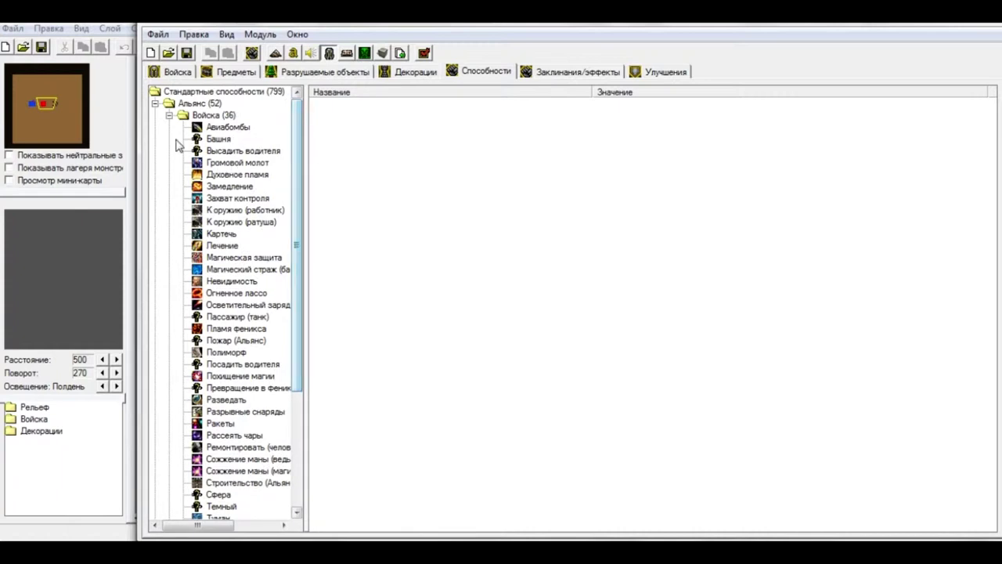
click(169, 115)
click(169, 127)
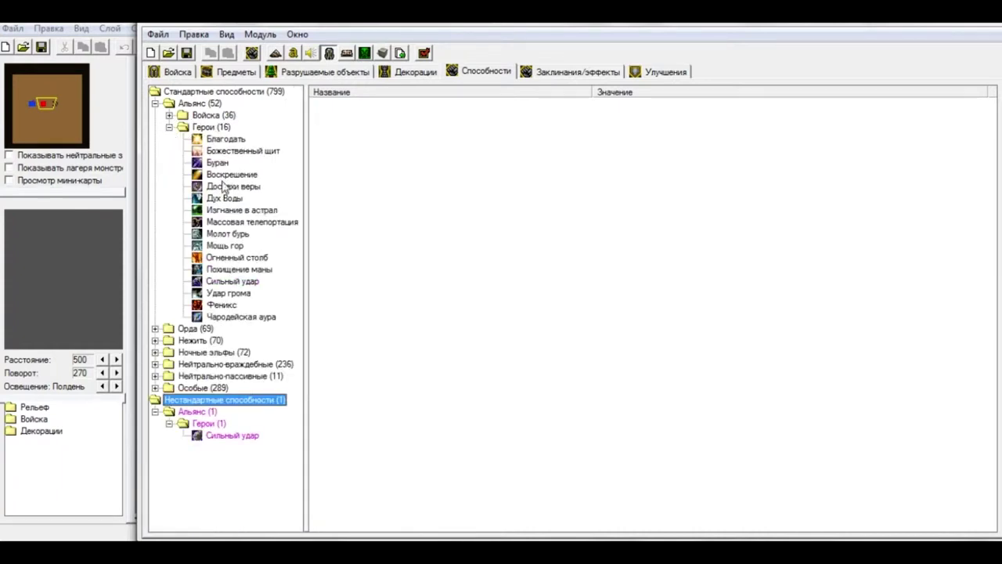
click(220, 187)
key(ctrl+c)
key(ctrl+v)
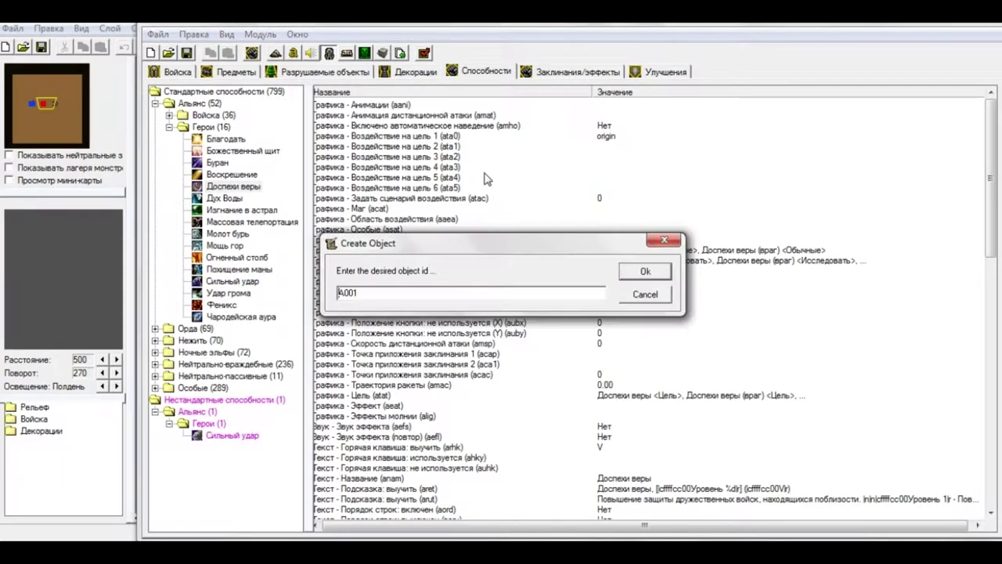
click(641, 272)
- Set the used-state icon (aart) of the custom Доспехи веры ability to Благодать <Обычные>
click(251, 448)
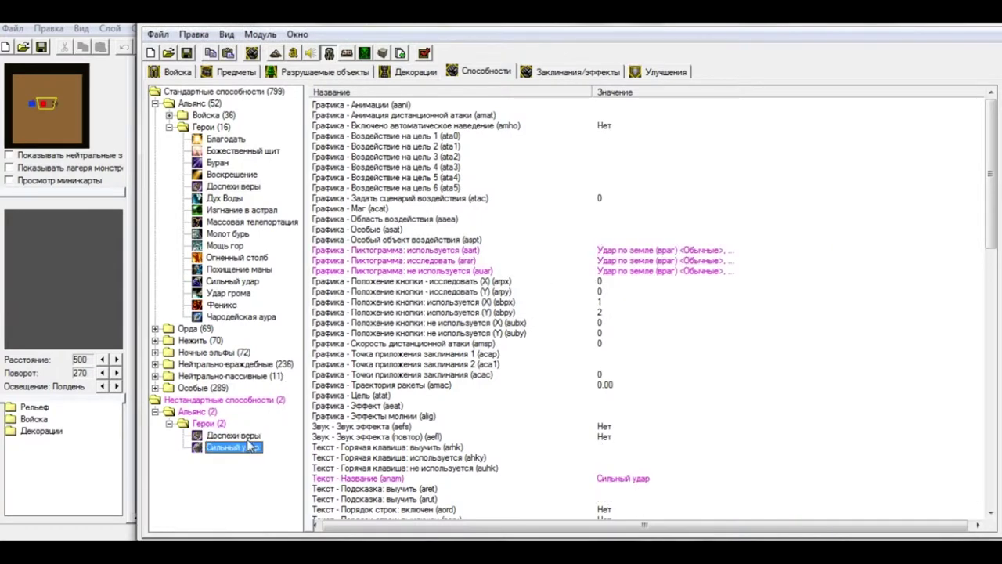
click(233, 435)
double_click(631, 250)
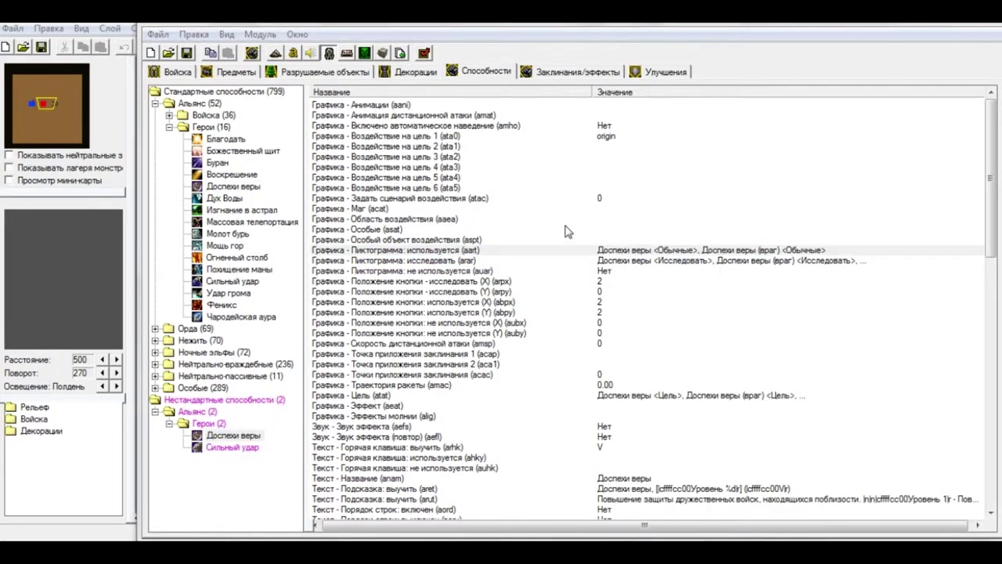
click(585, 265)
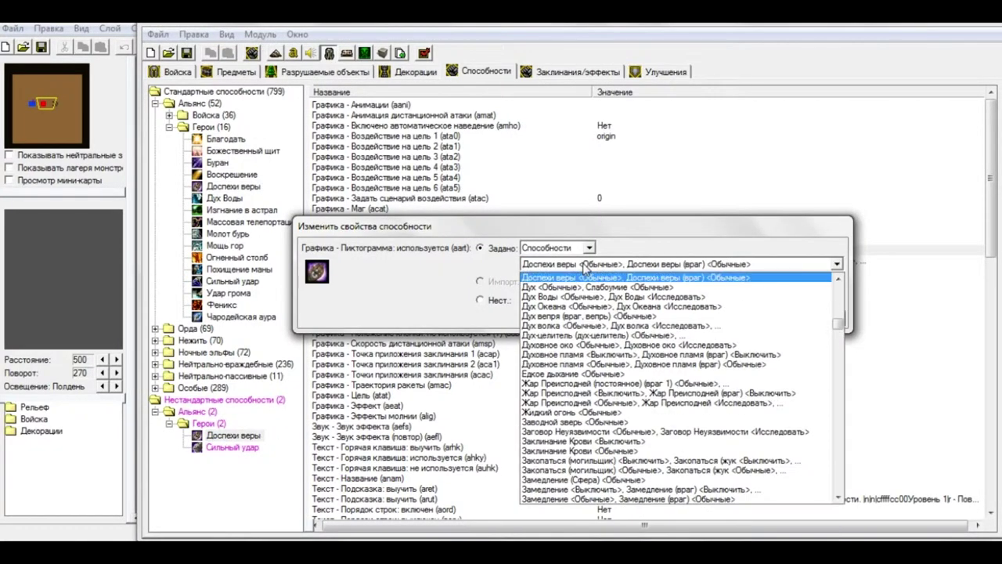
click(584, 265)
scroll(583, 264, up, 1)
scroll(583, 266, up, 9)
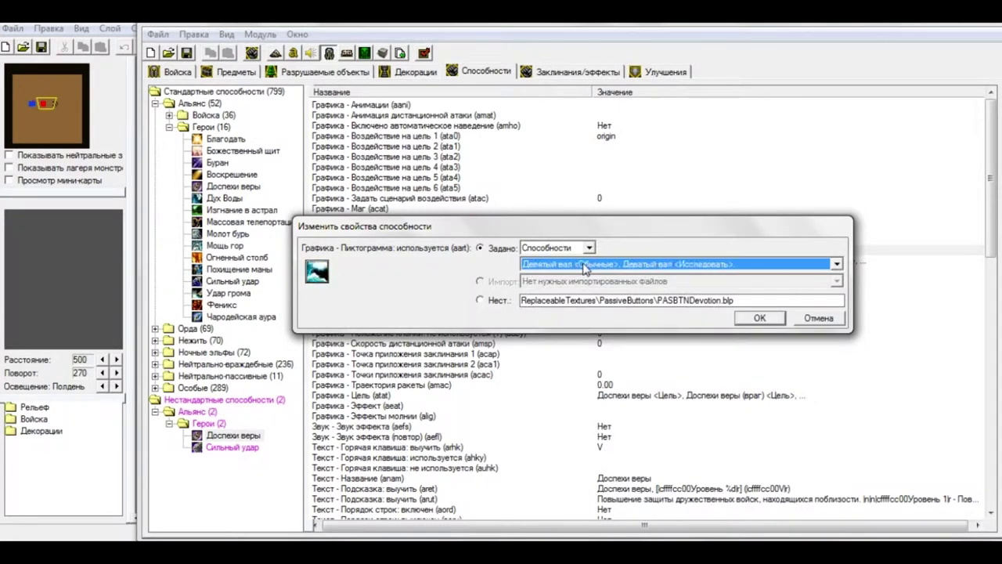
click(836, 263)
scroll(837, 375, up, 15)
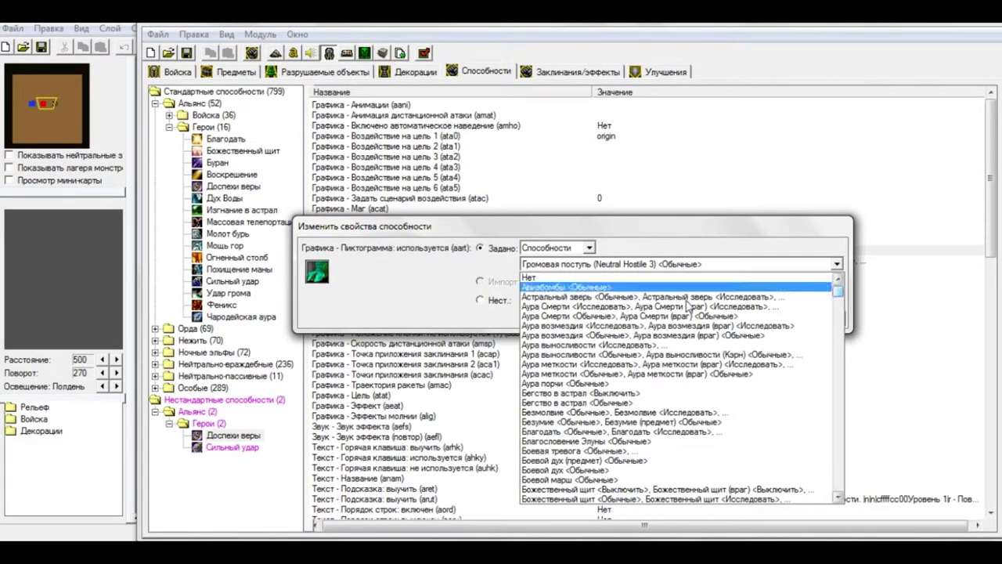
click(610, 431)
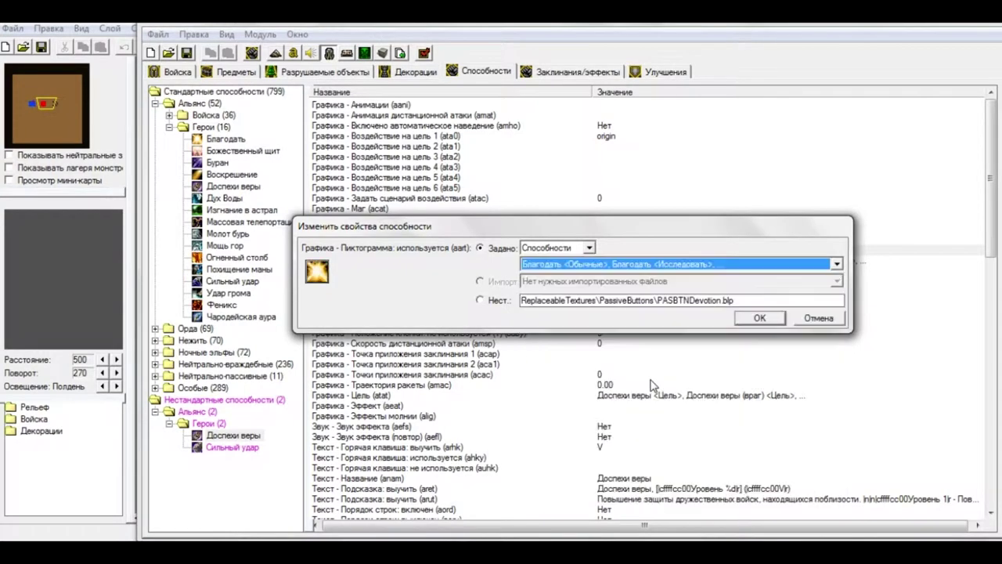
click(759, 317)
- Copy the Благодать icon to the custom ability's research icon (arar)
key(Down)
key(ctrl+v)
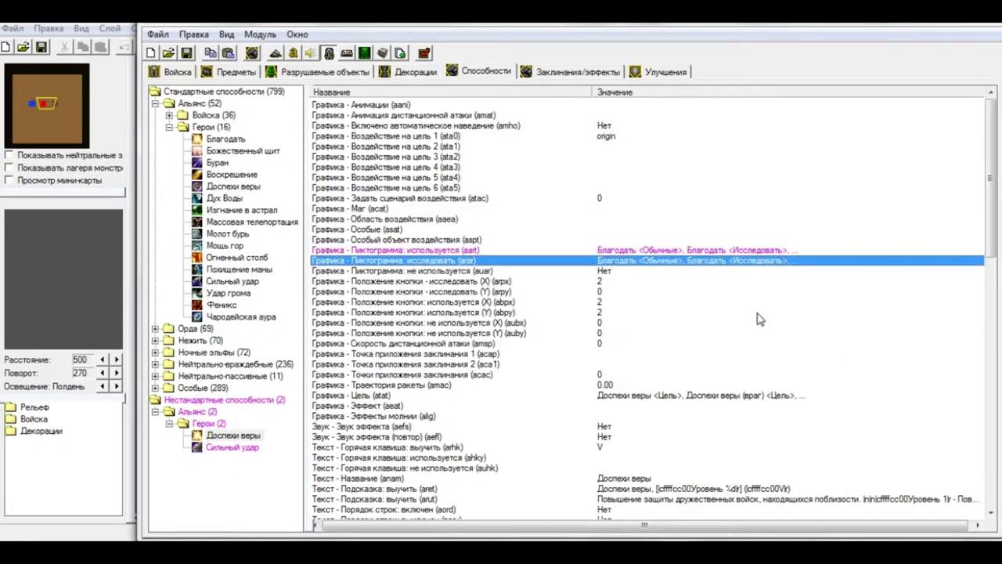
click(641, 250)
click(644, 259)
- Preview models for the custom ability's target art (atat) and confirm Доспехи веры <Цель>
scroll(646, 264, down, 2)
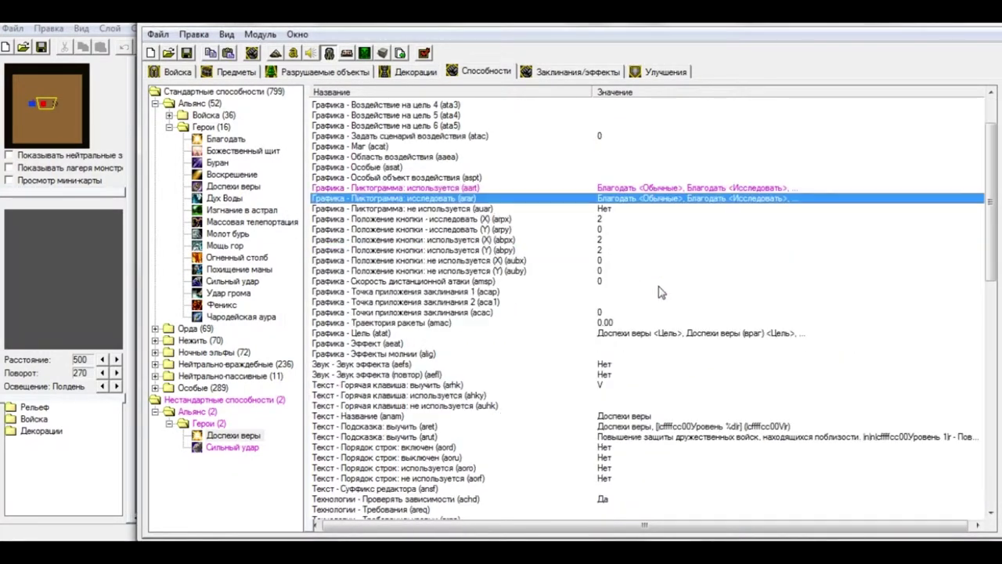
double_click(639, 334)
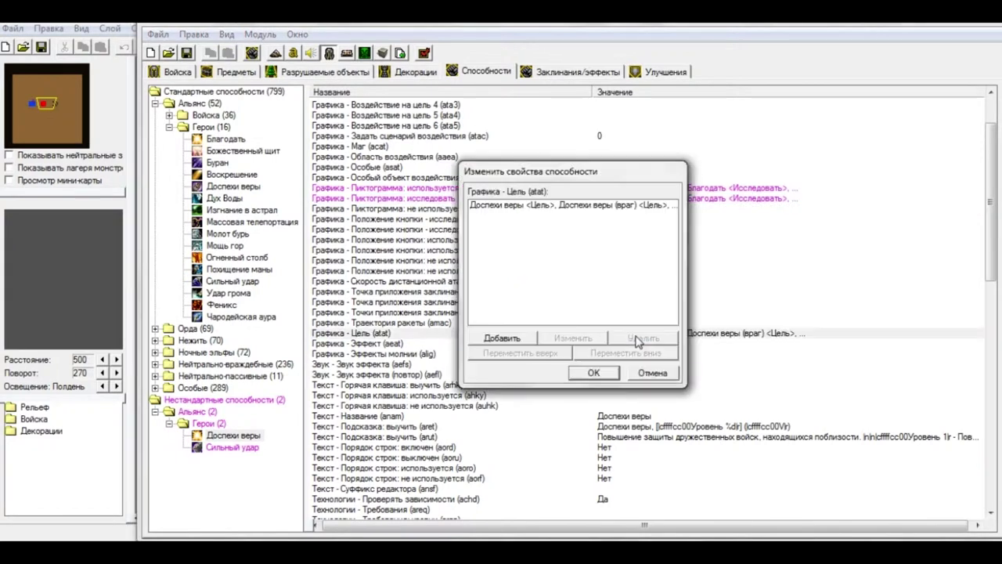
click(561, 206)
double_click(560, 206)
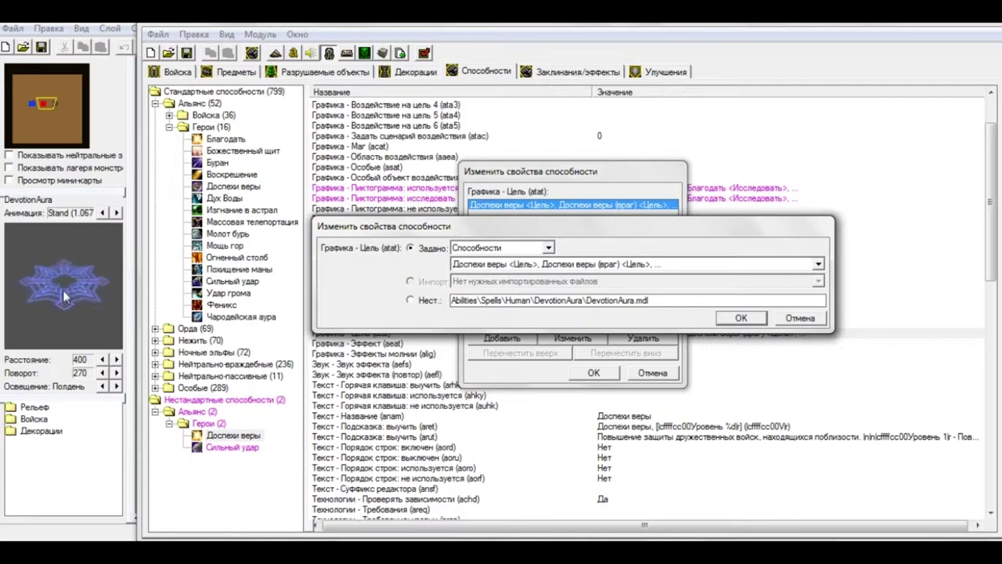
click(572, 264)
click(572, 264)
scroll(572, 265, down, 1)
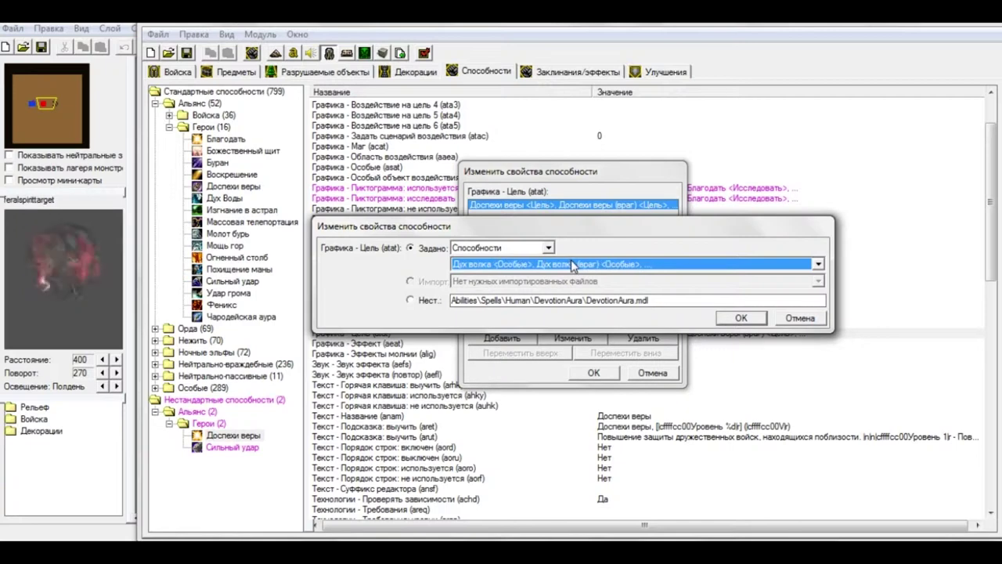
scroll(572, 265, up, 2)
scroll(572, 264, down, 1)
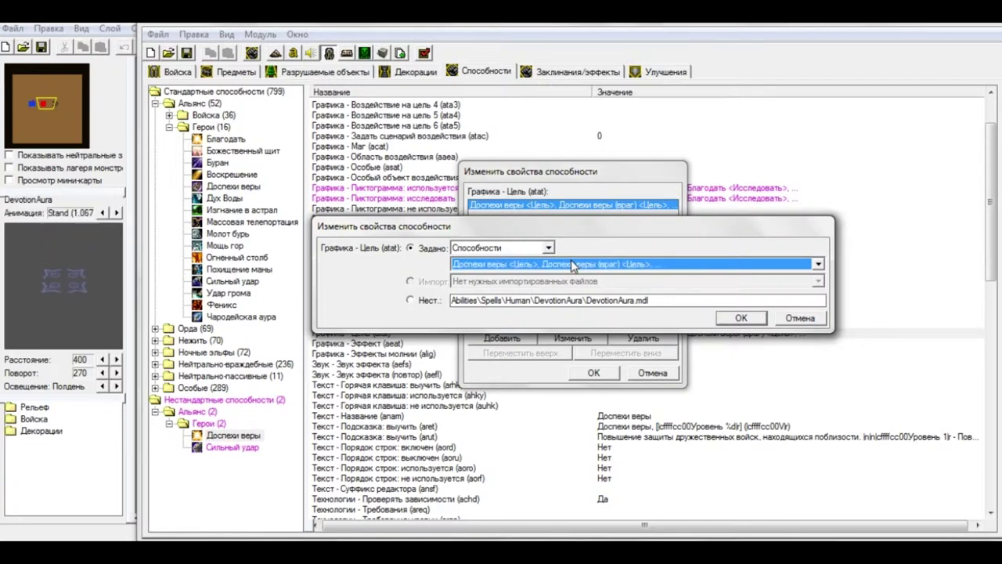
click(733, 319)
click(595, 374)
- Rename the custom ability to "Священные доспехи"
click(612, 364)
scroll(626, 370, down, 4)
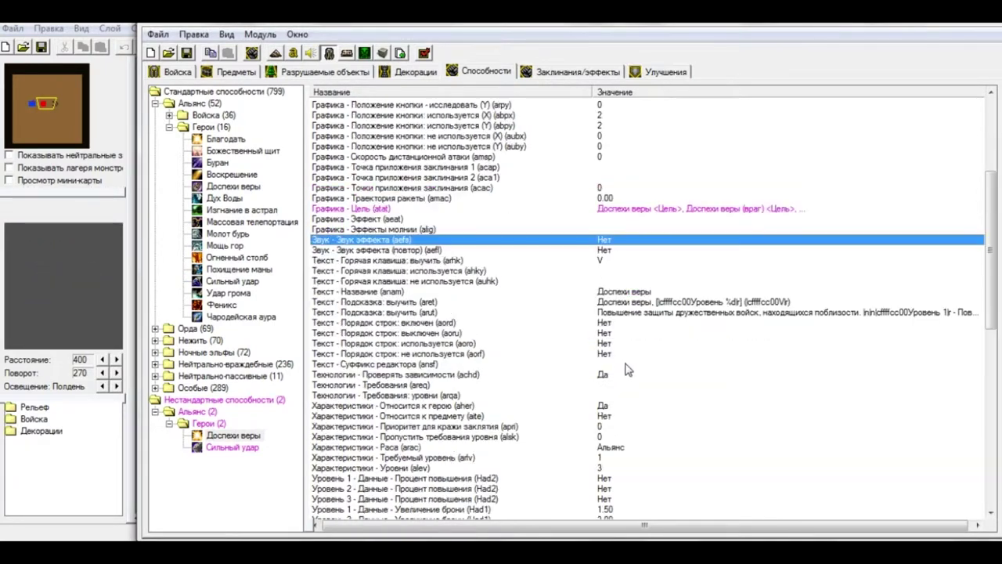
double_click(626, 292)
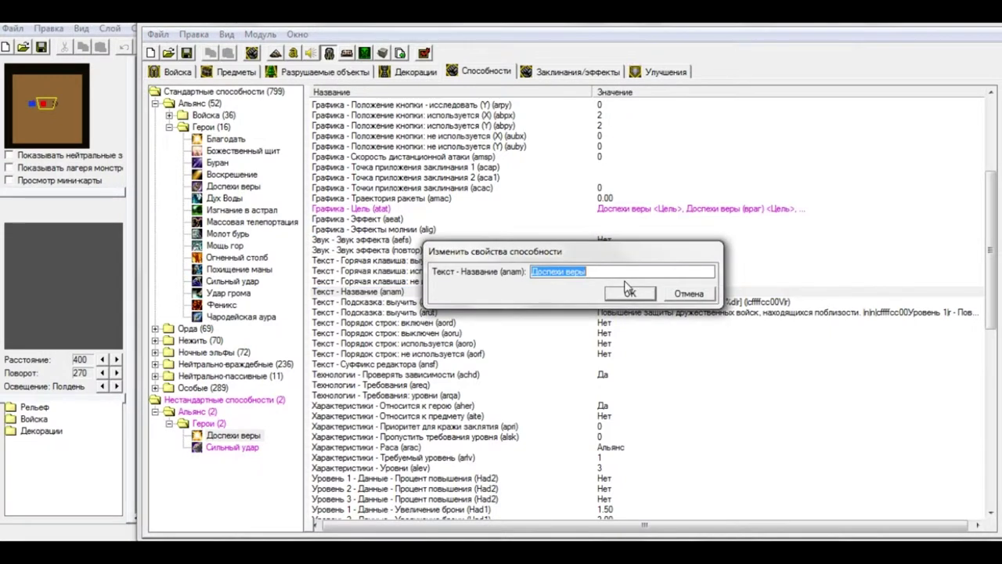
text(Священные д)
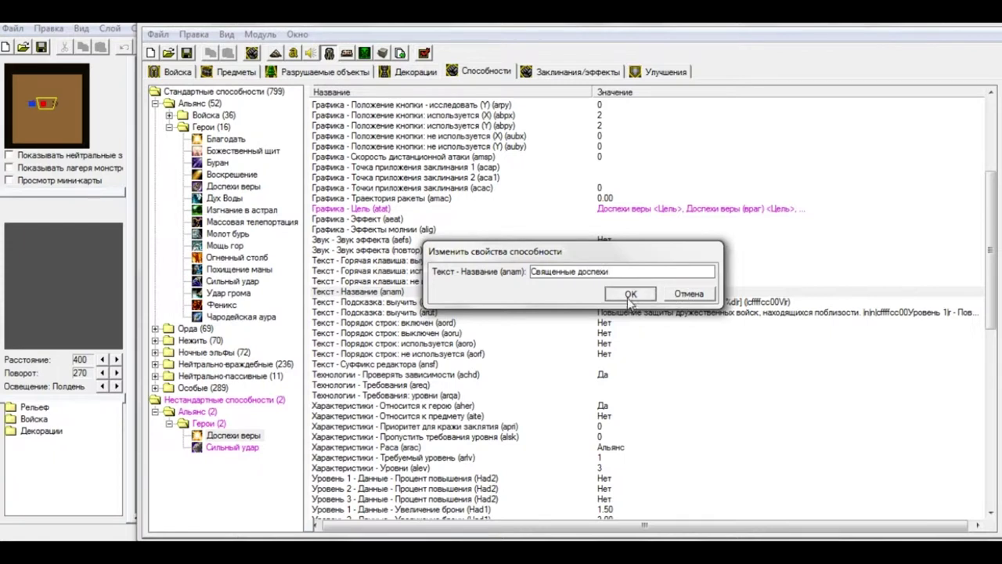
click(630, 293)
- Set the short learn tooltip (aret) to "Священные доспехи, [|cffffcc00Уровень %d|r]", removing the hotkey part
double_click(661, 305)
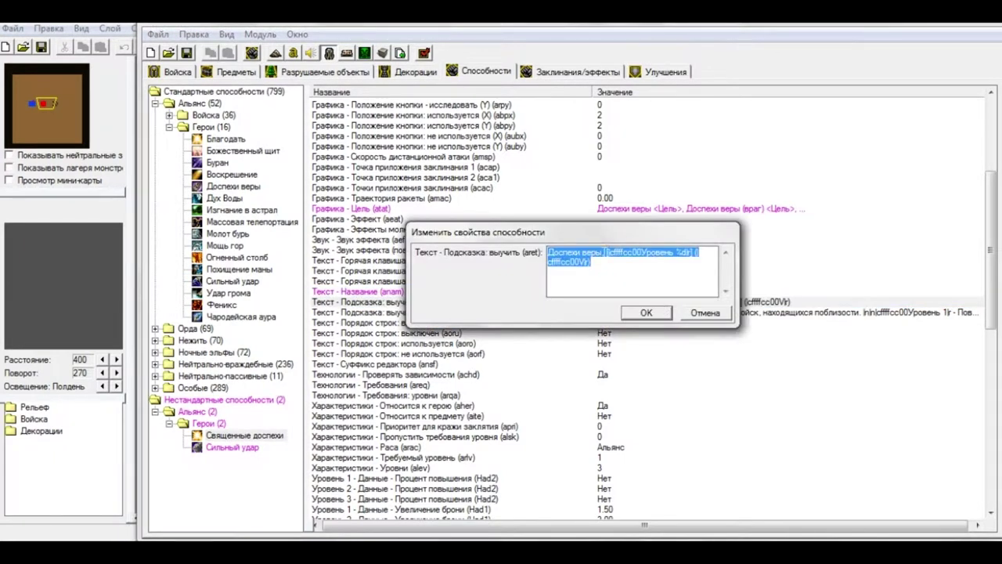
drag(593, 261, 695, 252)
key(BackSpace)
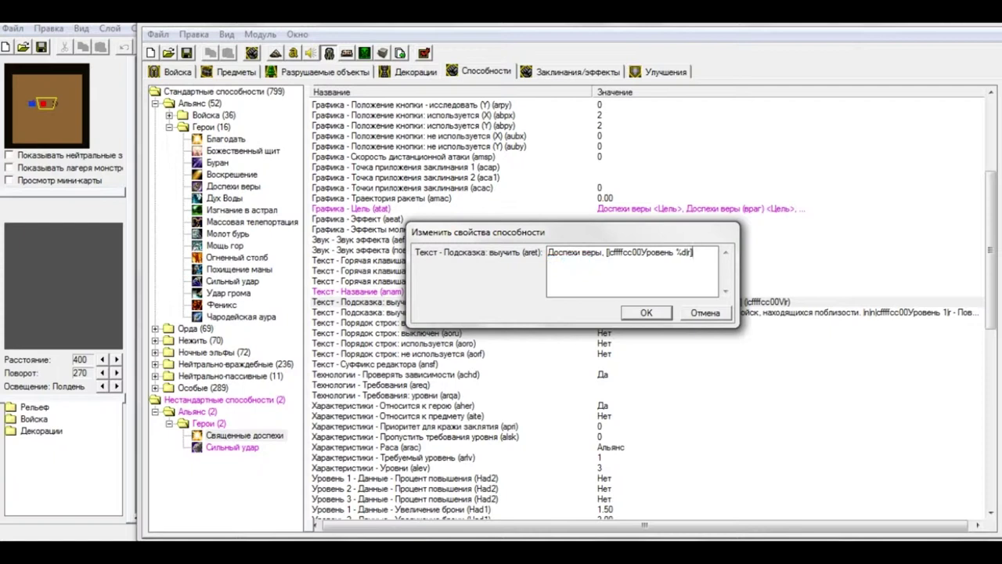
drag(602, 252, 547, 252)
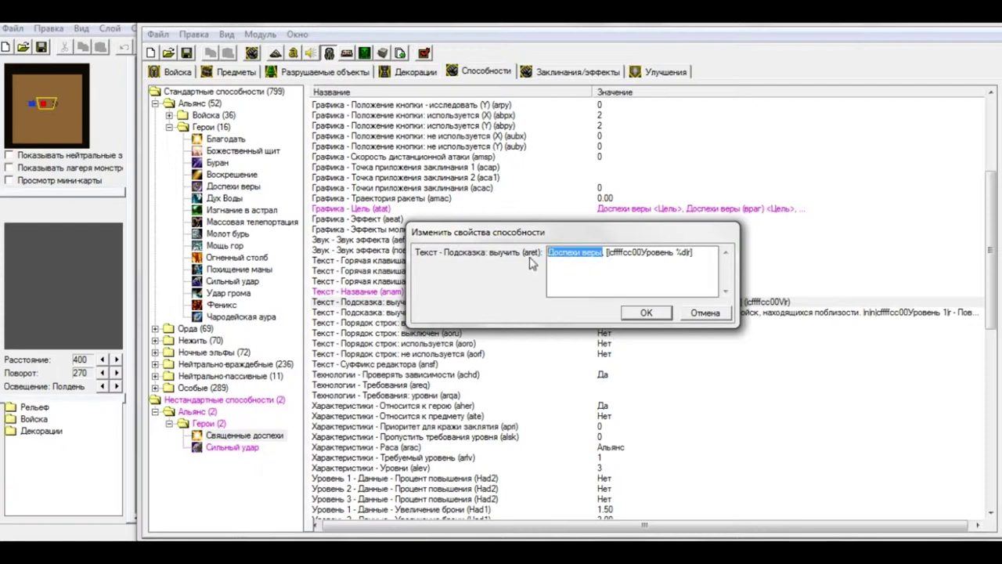
text(Священные д)
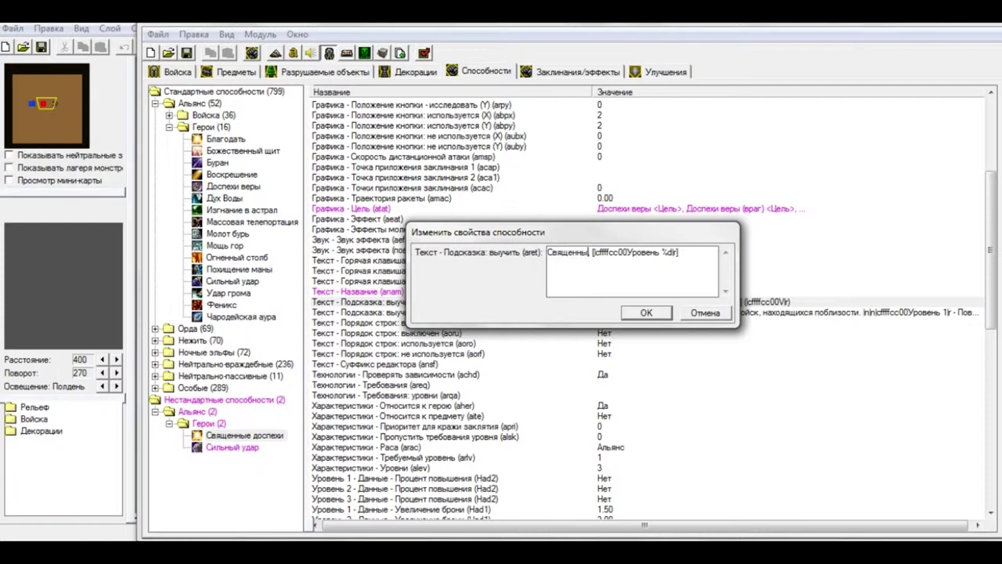
text(оспехи,)
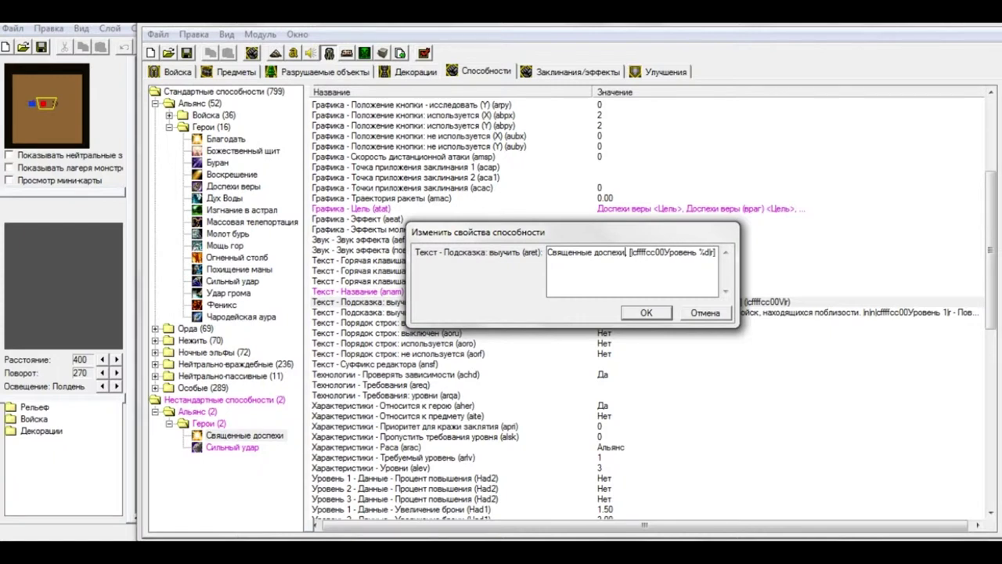
click(659, 314)
- Replace the extended learn tooltip (arut) with "Лечение героя при получении урона."
double_click(626, 315)
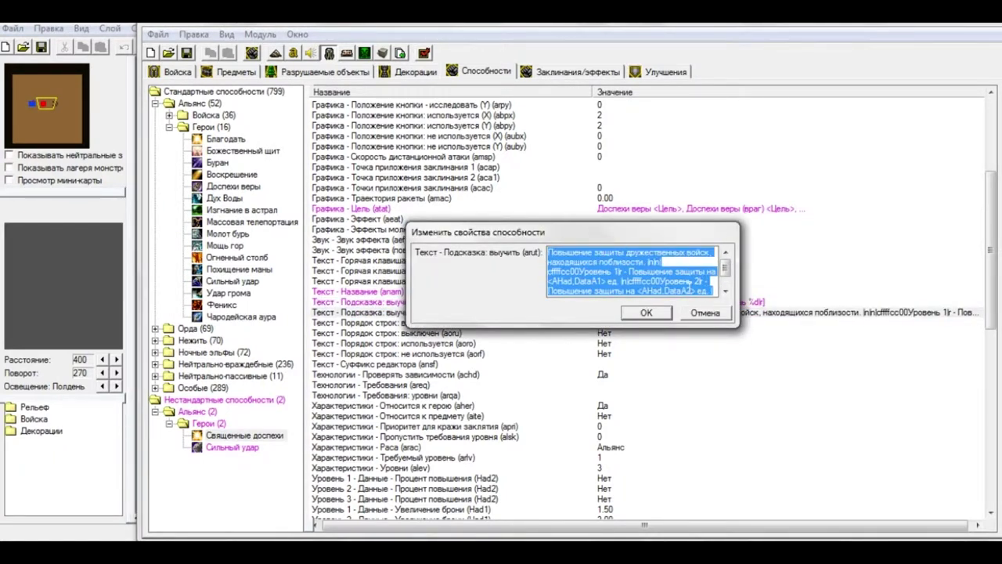
text(Пе)
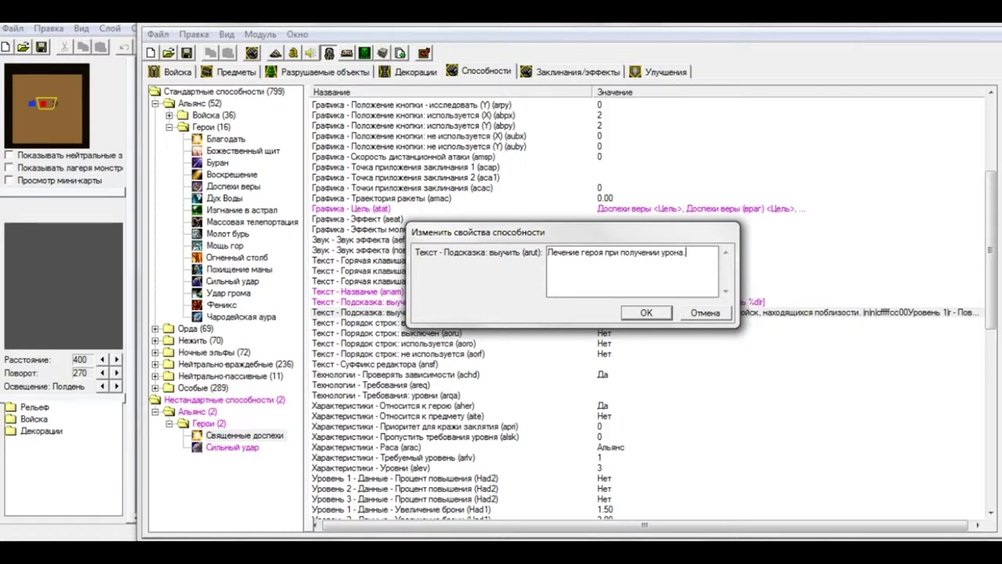
click(643, 313)
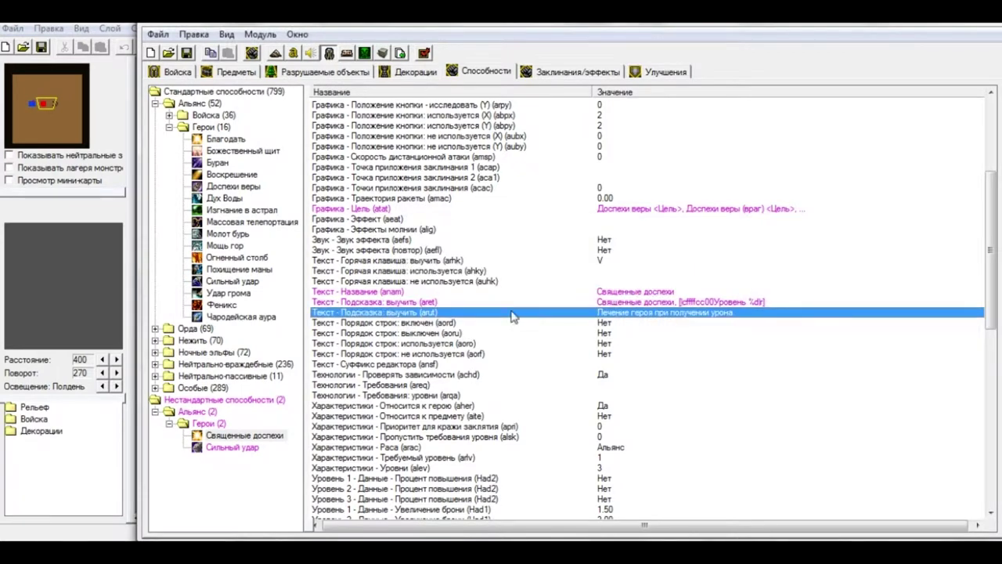
- Set the level 1 armor increase (Had1) of Священные доспехи to 0
scroll(660, 345, down, 5)
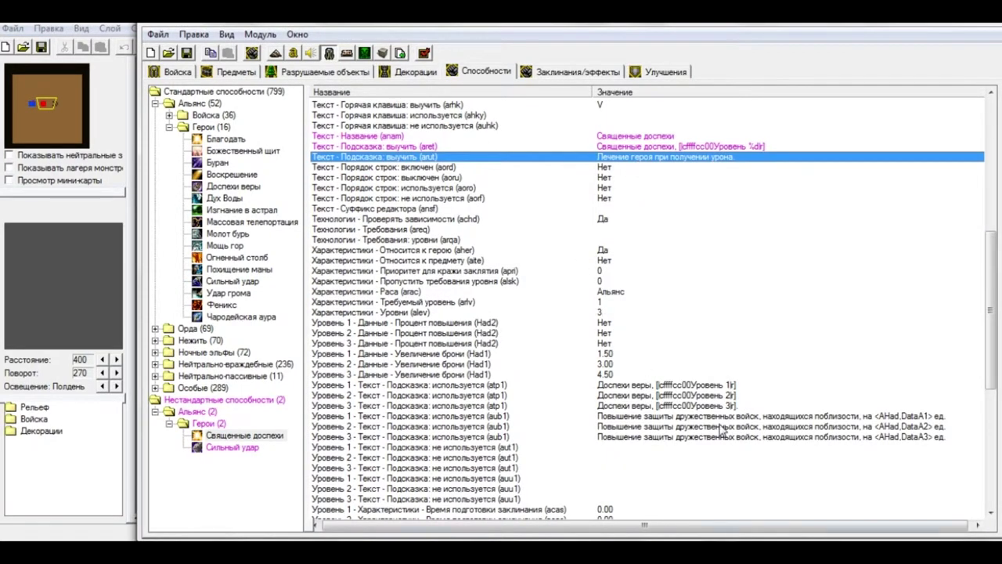
double_click(609, 355)
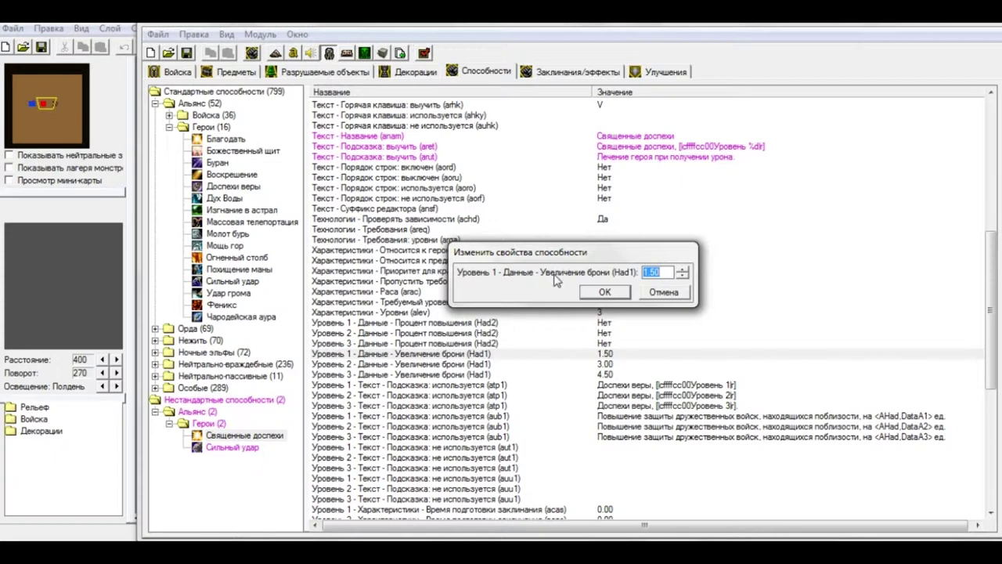
text(0)
key(Return)
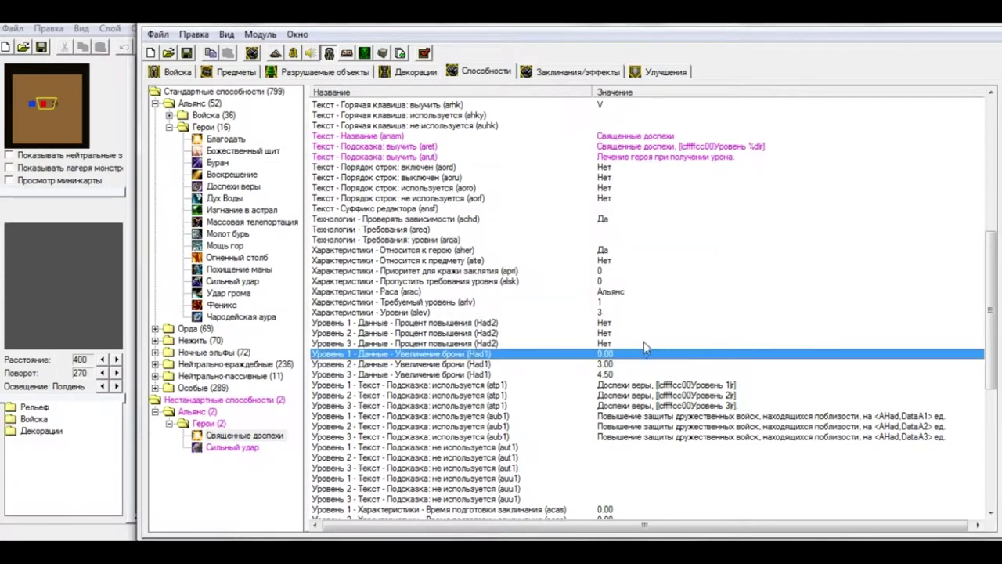
- Set the level 2 and level 3 armor increase (Had1) of Священные доспехи to 0
key(Down)
key(Return)
text(0)
key(Return)
key(Down)
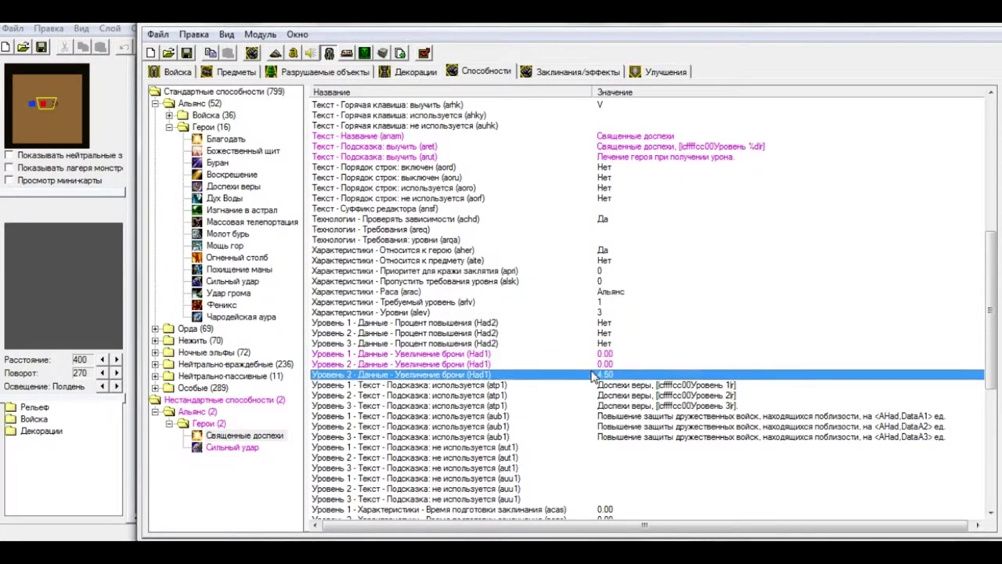
key(Return)
text(0)
key(Return)
- Replace "Доспехи веры" with "Священные доспехи" in the level 1 normal tooltip (atp1), keeping its level suffix
key(Down)
key(Return)
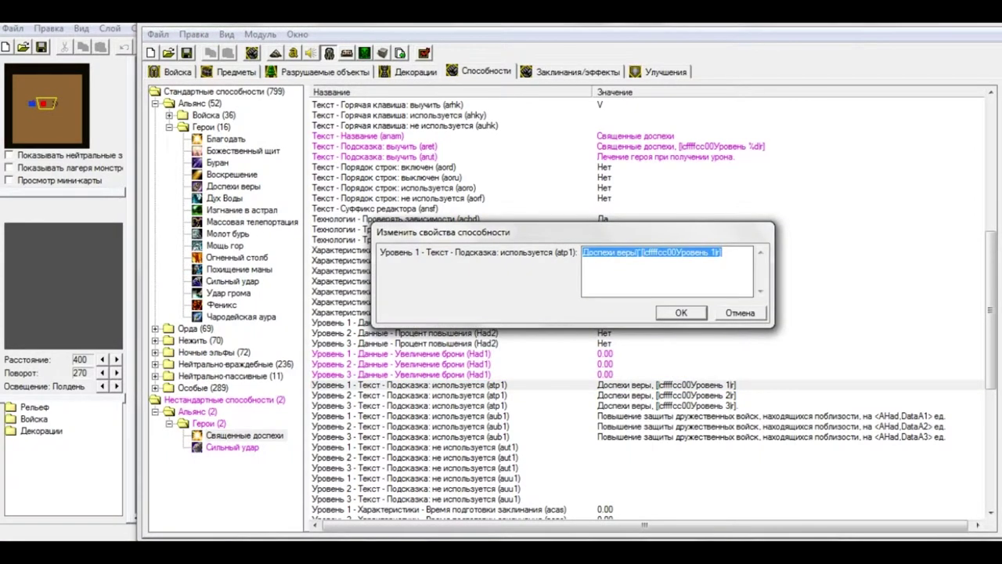
drag(638, 252, 582, 252)
text(Священные )
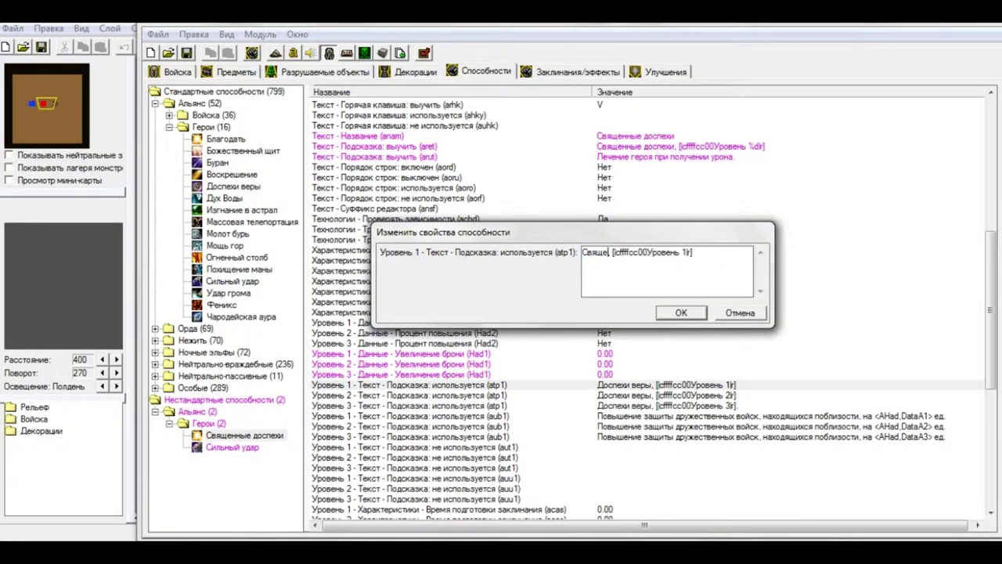
text(доспехи)
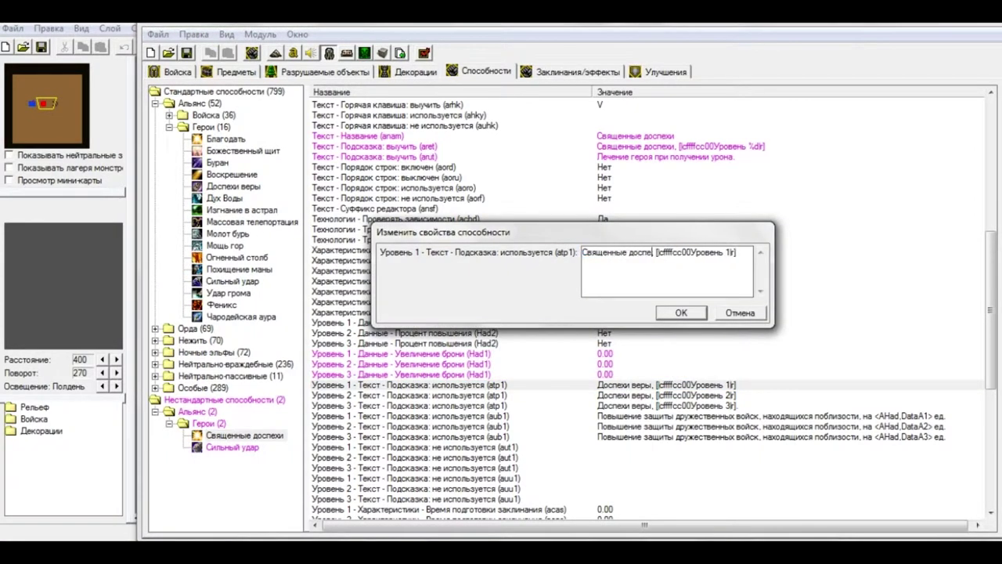
click(682, 313)
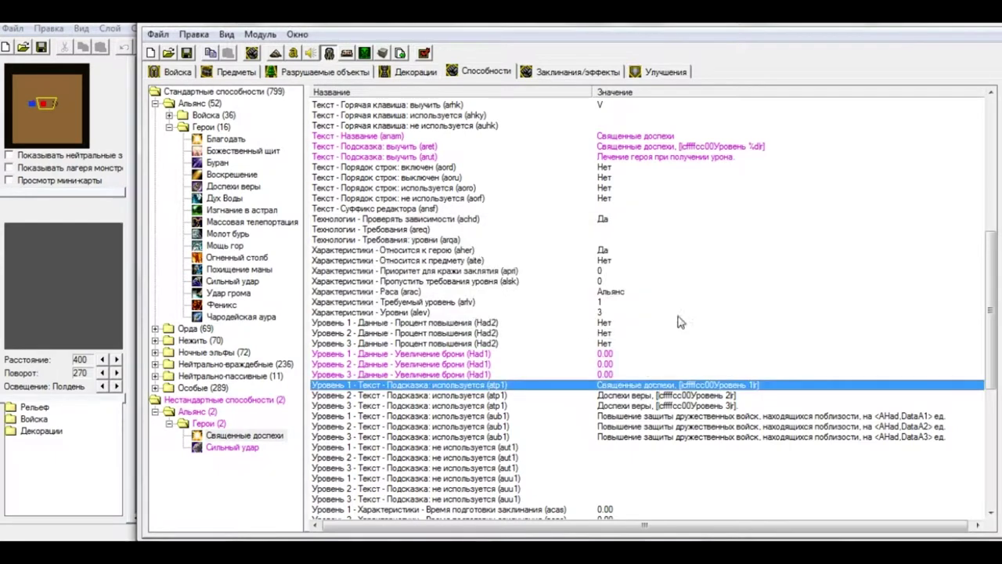
- Auto-fill the normal tooltip (atp1) for all levels from level 1, replacing the 1 with each level number
right_click(653, 386)
click(700, 464)
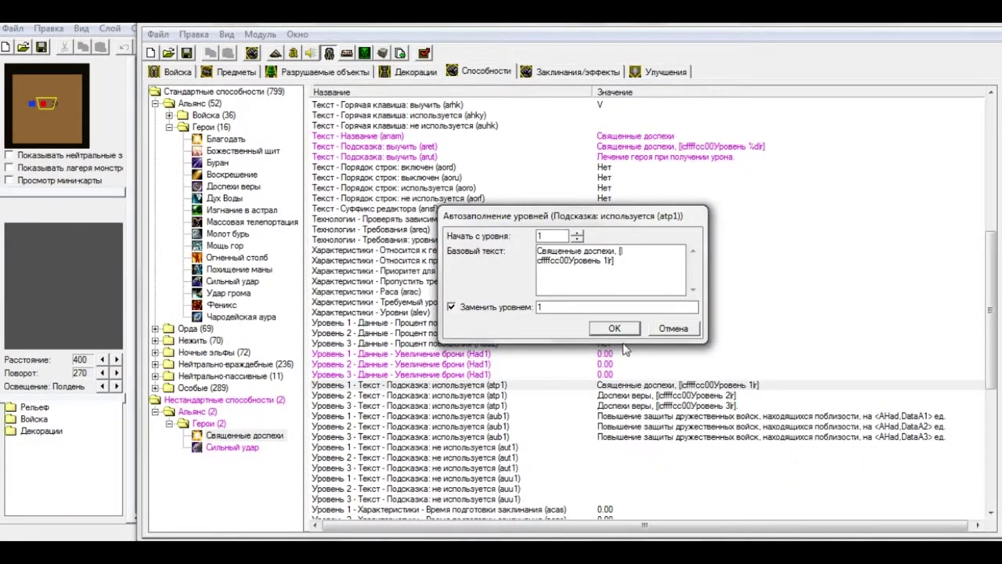
click(614, 327)
- Replace the level 1 extended tooltip (aub1) with "Исцеление носящего доспехов при получении урона."
double_click(632, 417)
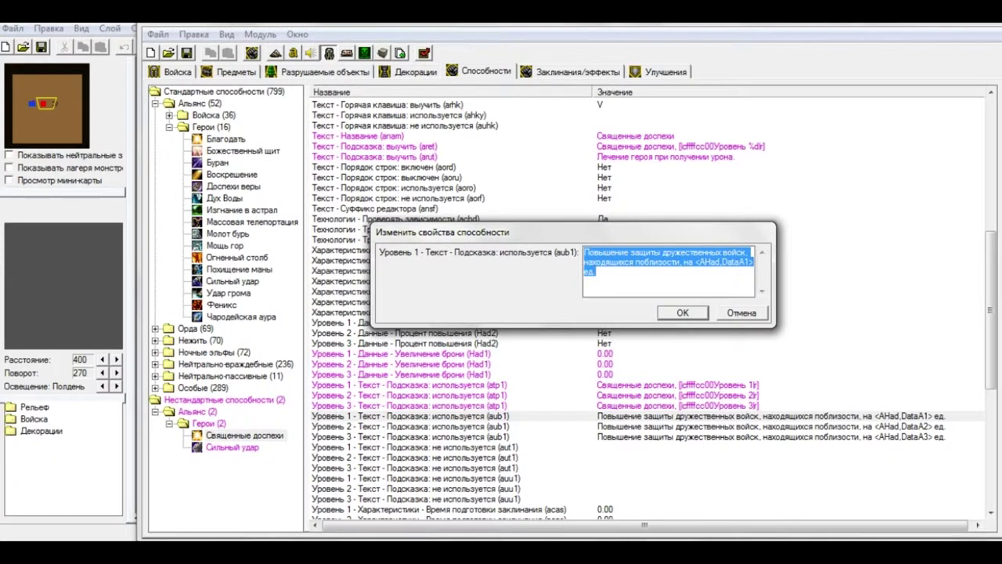
click(611, 273)
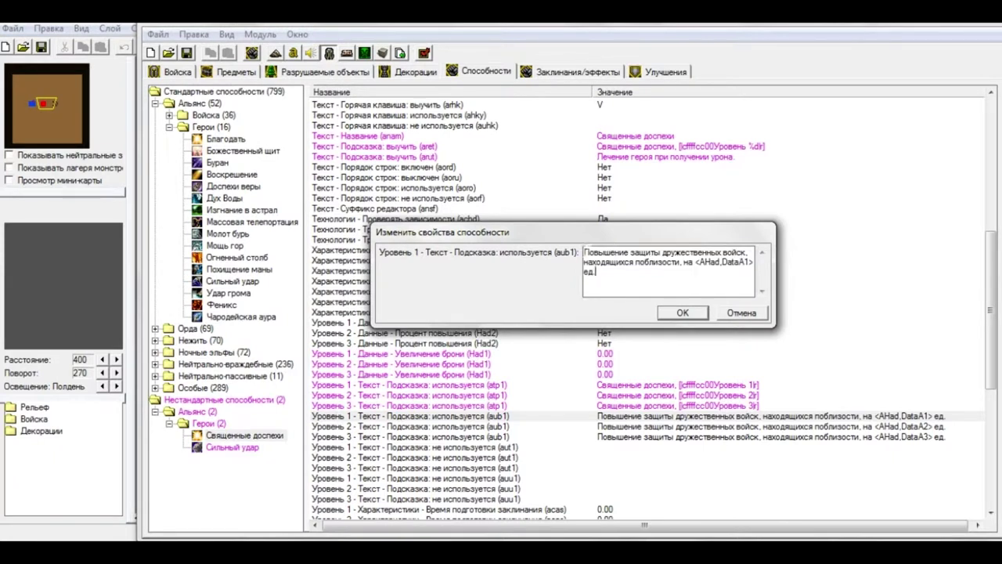
key(ctrl+a)
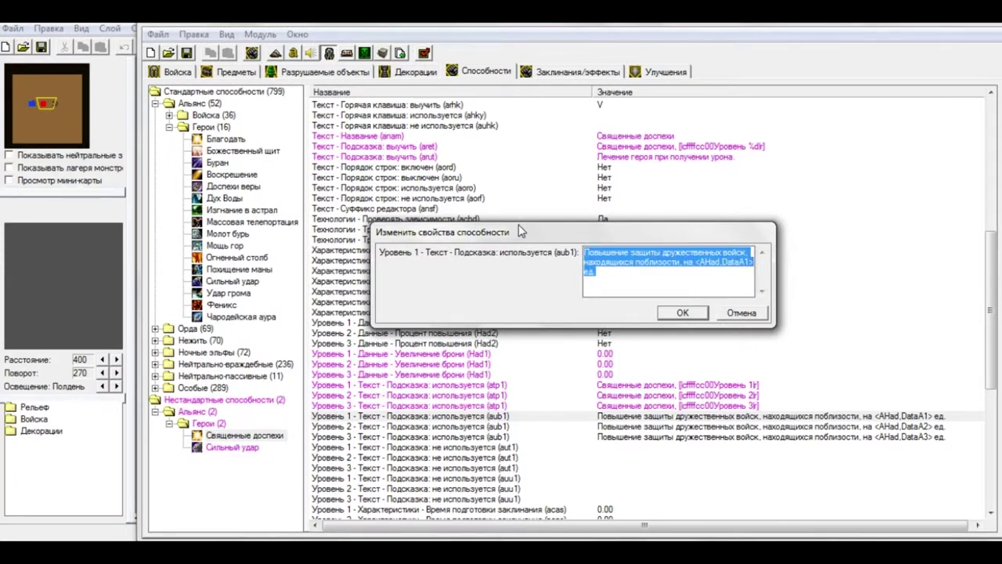
text(Ис)
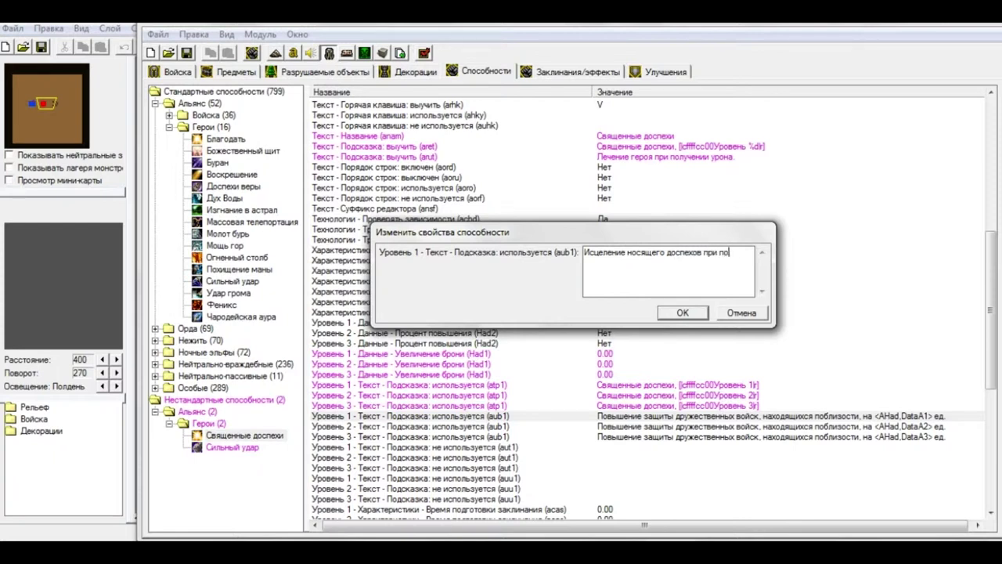
text(нии урона.)
click(695, 313)
- Append "50 ед." to the end of the level 1 extended tooltip (aub1)
double_click(736, 406)
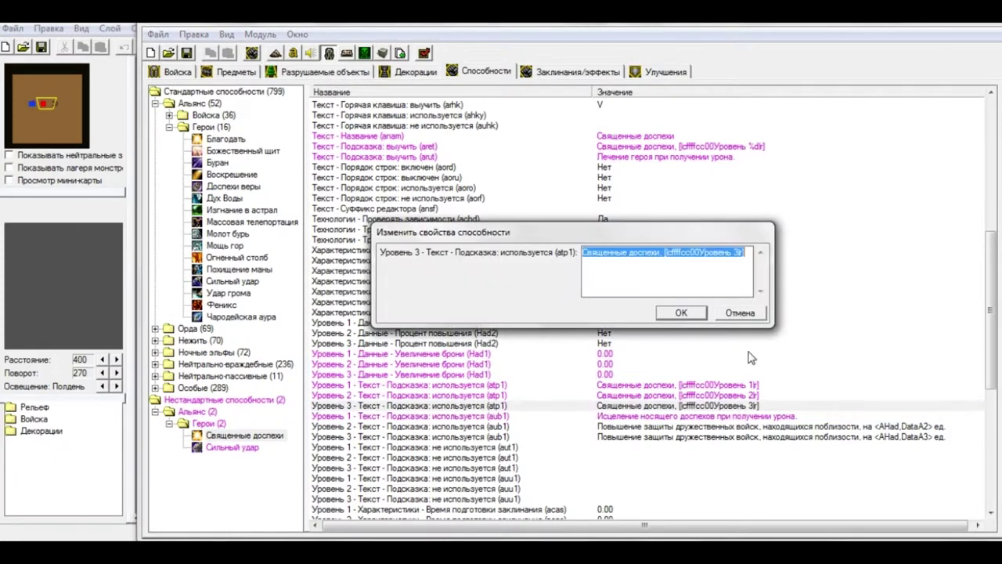
click(742, 312)
double_click(753, 416)
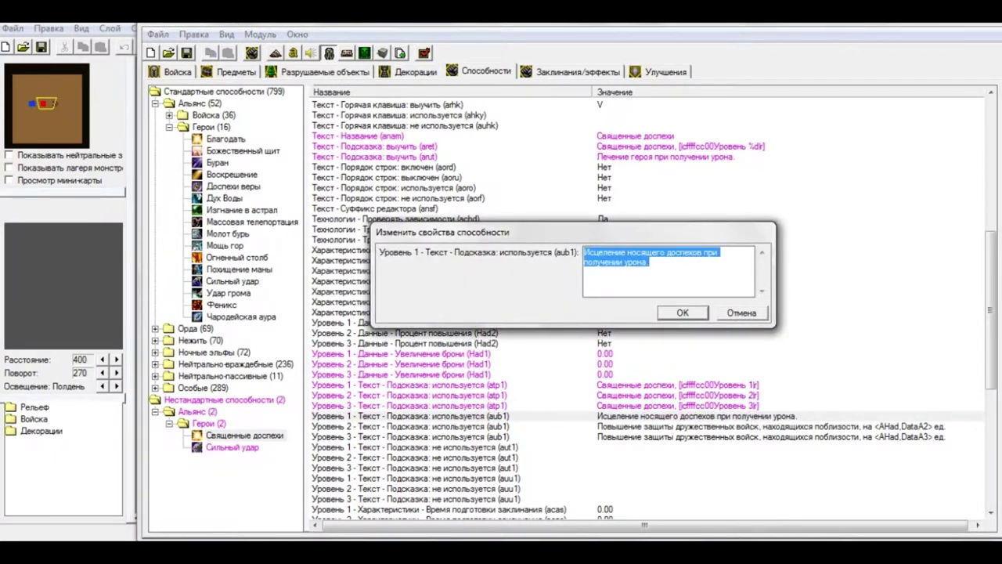
click(649, 263)
text(50)
key(Return)
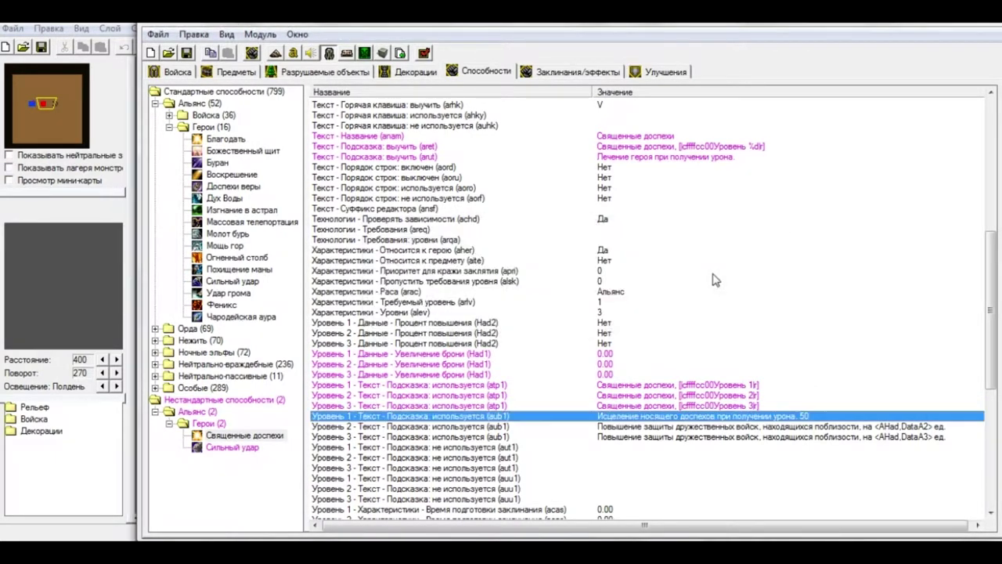
double_click(814, 418)
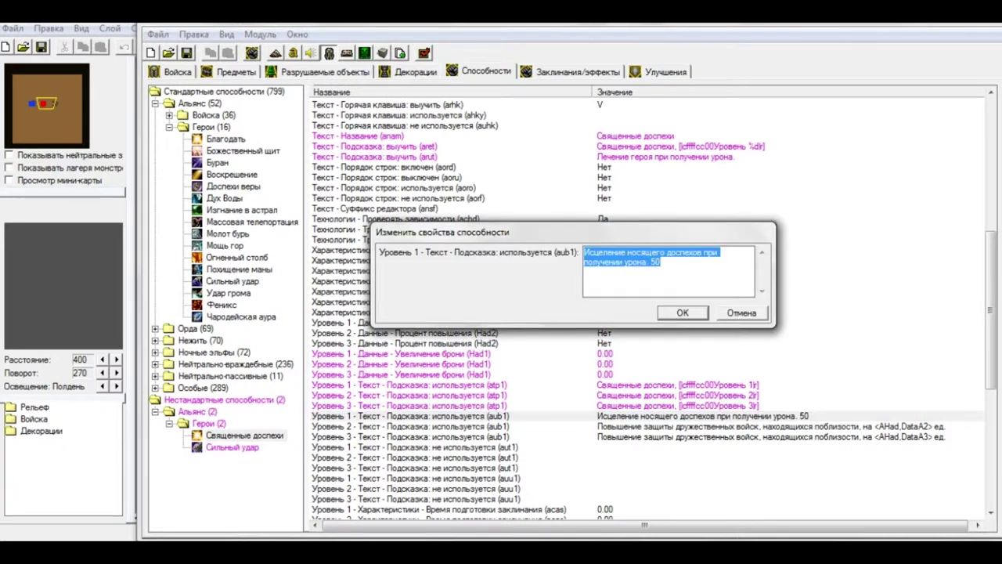
click(660, 262)
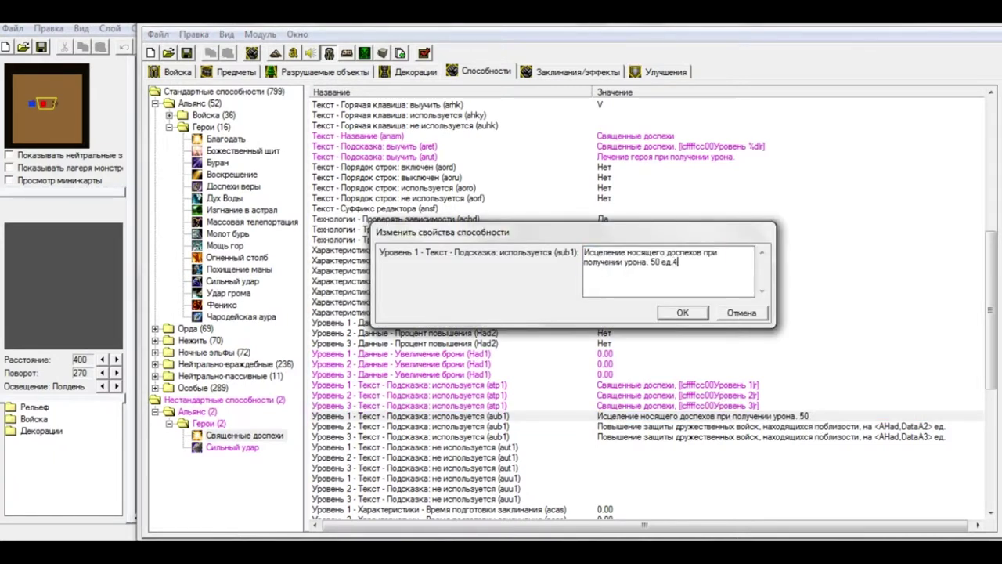
key(Return)
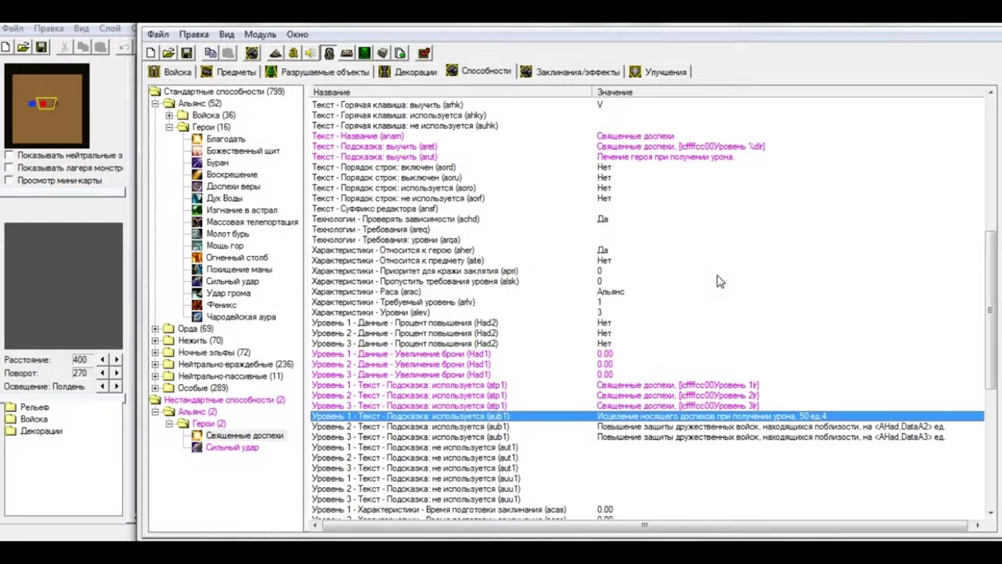
double_click(824, 416)
key(End)
click(681, 313)
- Copy the level 1 extended tooltip (aub1) text to levels 2 and 3
key(Down)
key(ctrl+v)
key(Down)
key(ctrl+v)
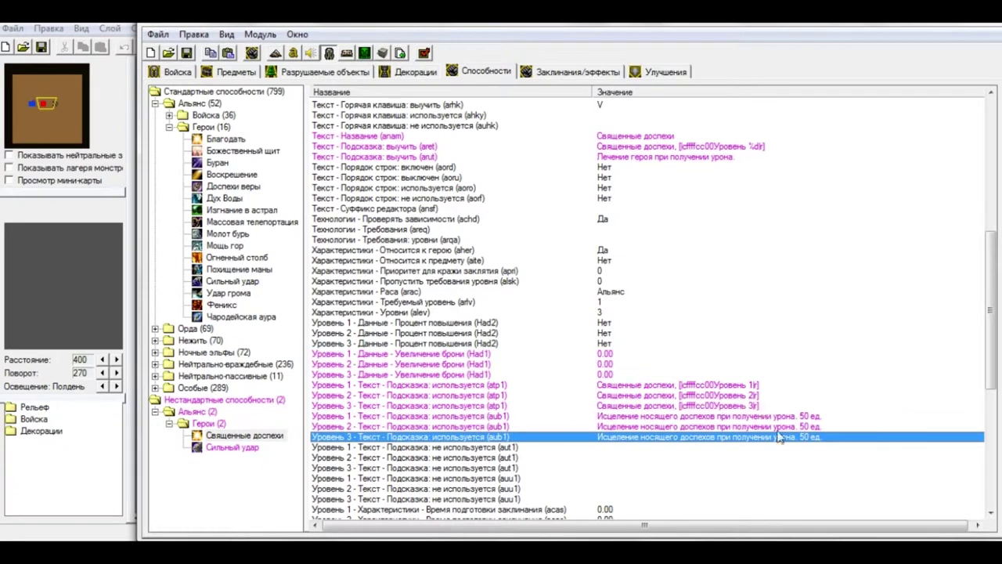
- Change the healing amount in the extended tooltips (aub1) to 100 for level 2 and 200 for level 3
double_click(779, 430)
drag(649, 262, 656, 262)
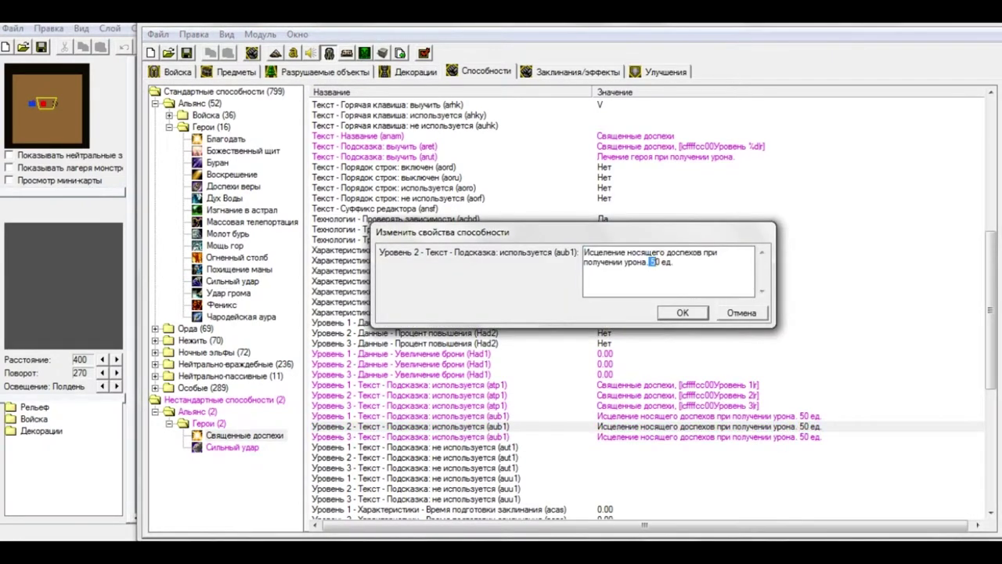
text(100)
click(683, 313)
double_click(779, 437)
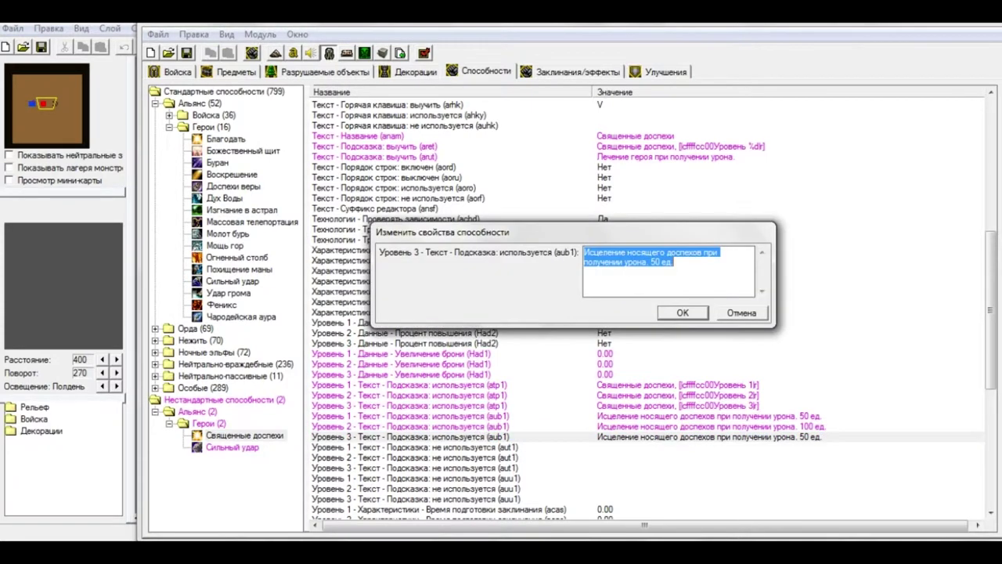
click(650, 262)
text(200)
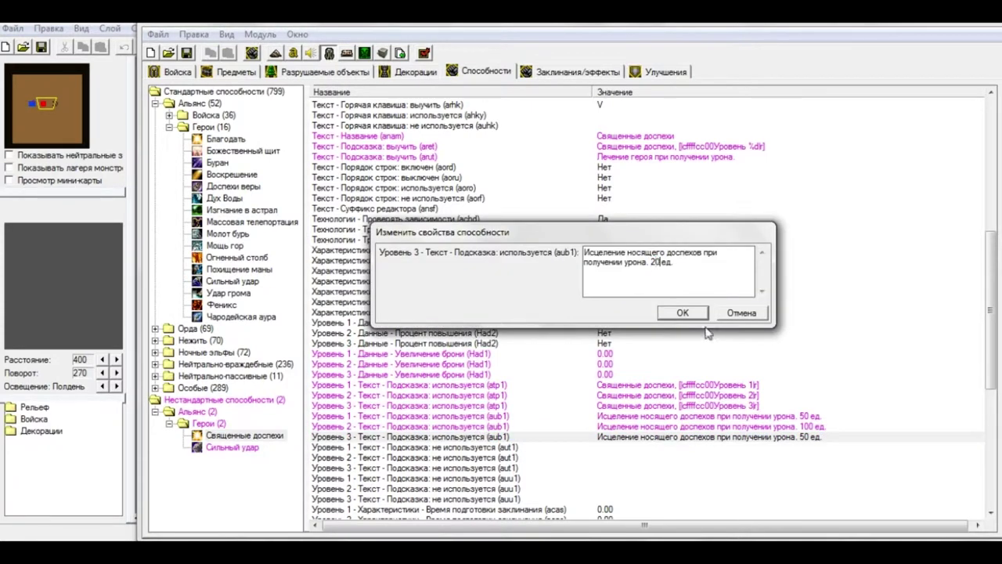
click(686, 312)
- Set the hero duration (ahdu) to 0 for levels 2 and 3
click(720, 387)
scroll(719, 390, down, 5)
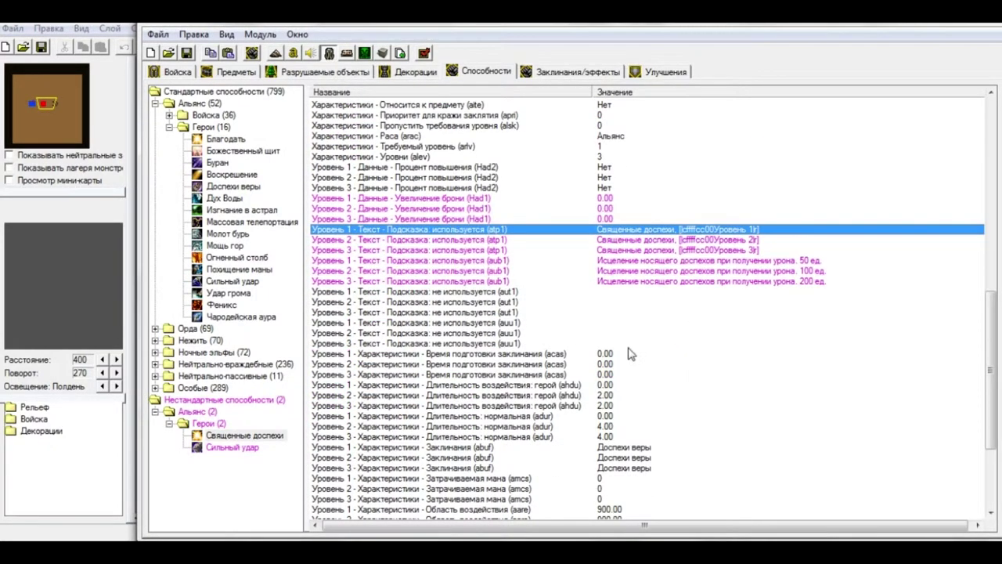
click(619, 397)
double_click(615, 398)
text(00)
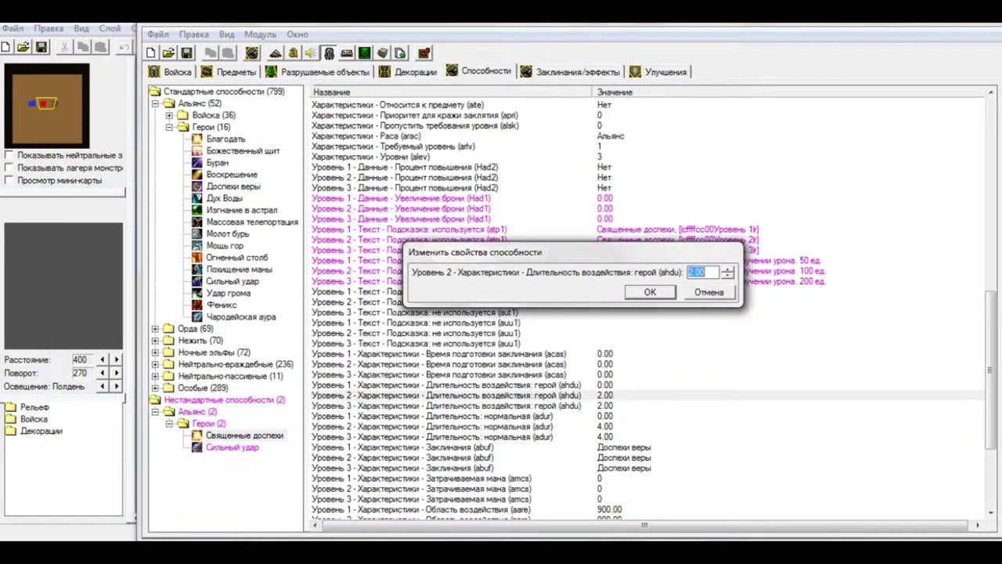
key(Return)
double_click(618, 408)
text(0)
key(Return)
- Set the normal duration (adur) to 0 for levels 2 and 3
double_click(609, 426)
text(0)
key(Return)
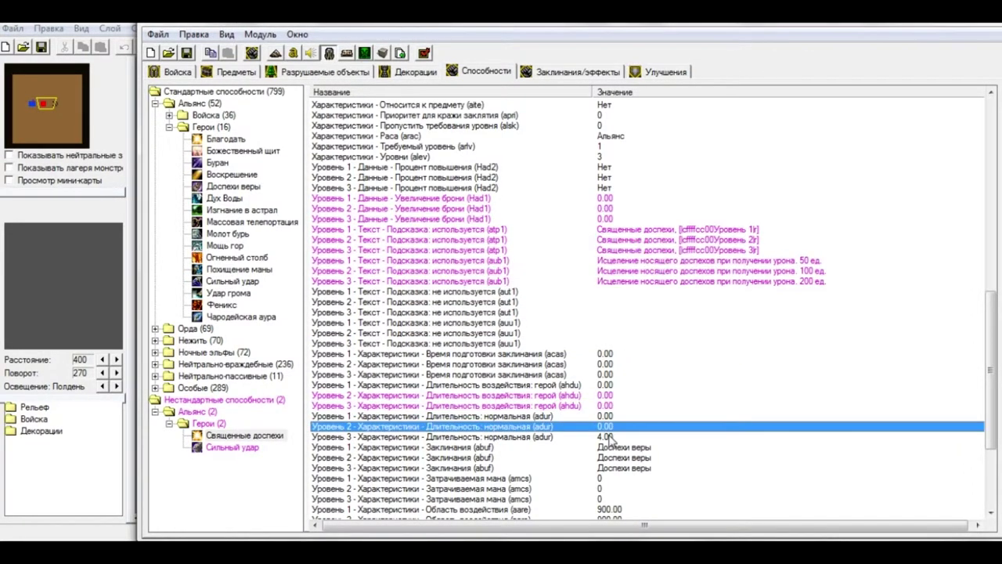
double_click(611, 436)
text(0)
key(Return)
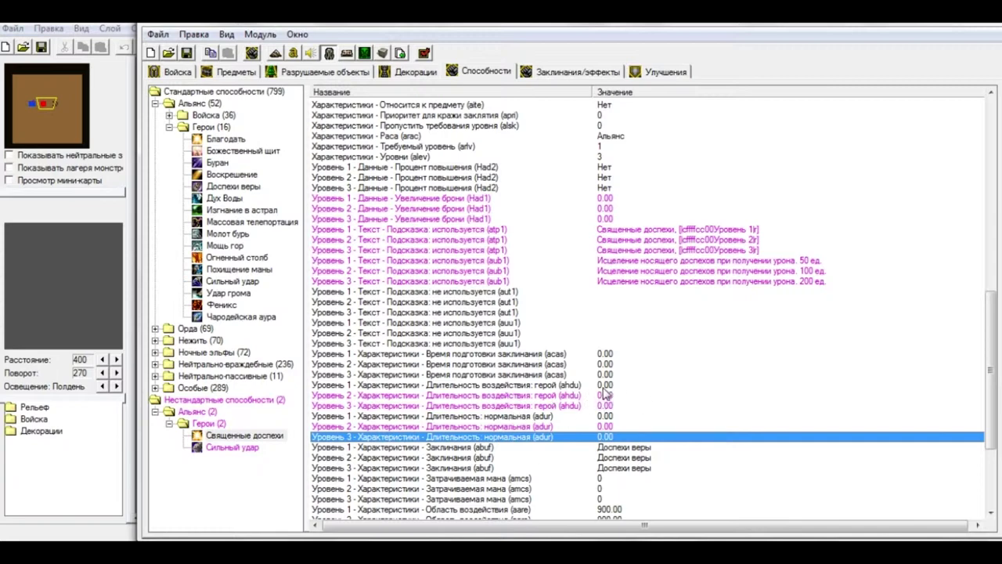
click(548, 426)
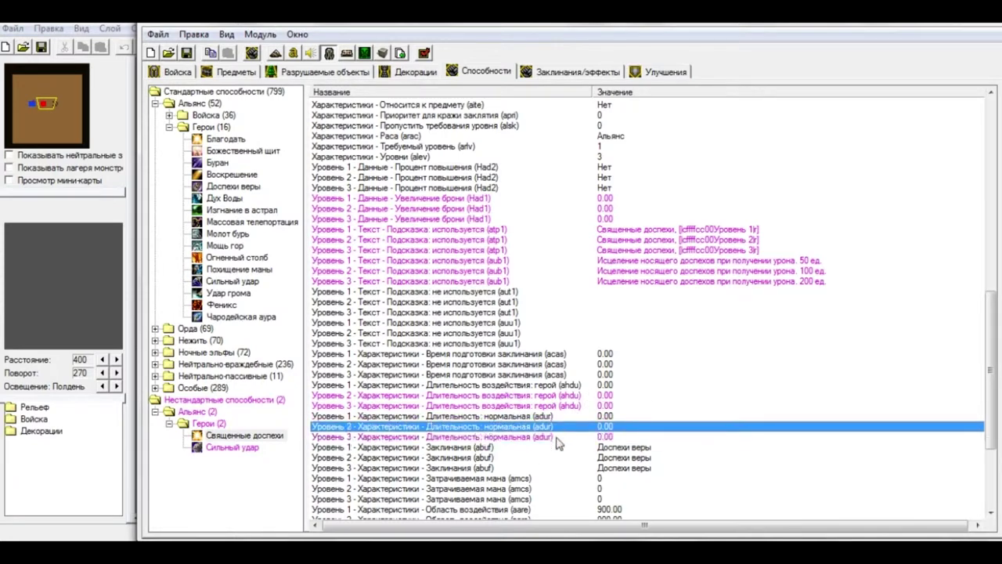
- Set the area of effect (aare) to 0 for all three levels of Священные доспехи
scroll(616, 426, down, 5)
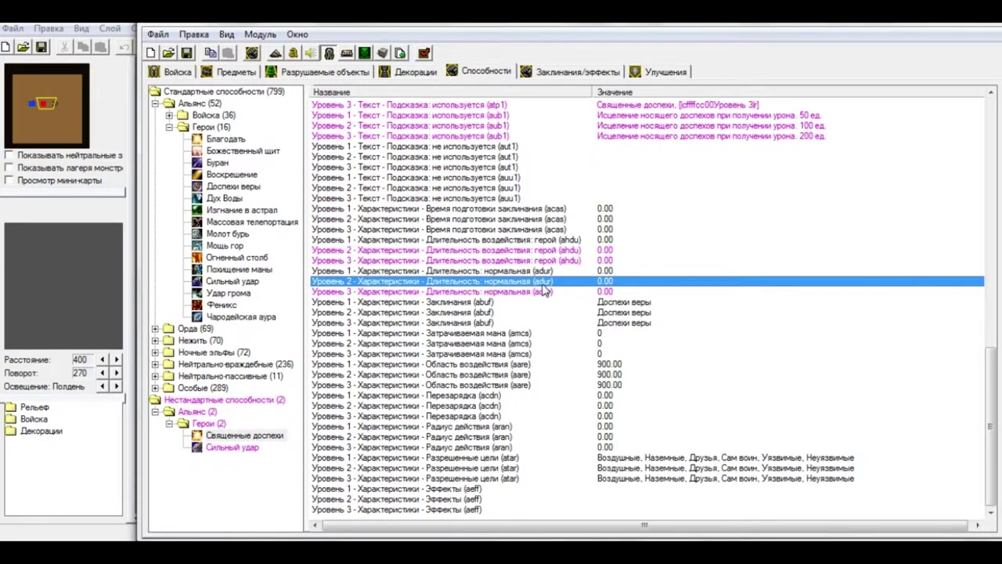
double_click(611, 365)
text(0)
key(Return)
double_click(623, 377)
text(0)
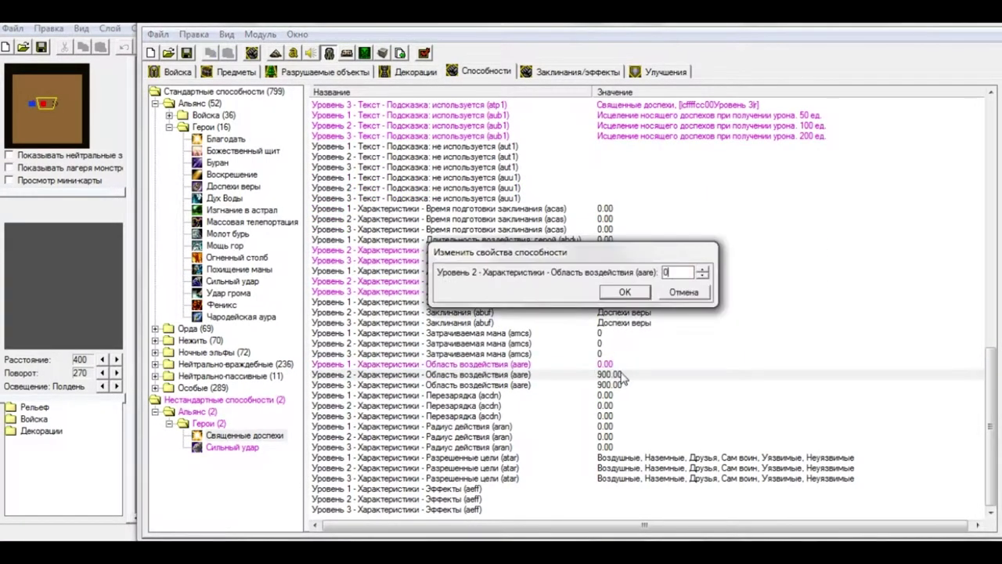
key(Return)
double_click(621, 387)
text(0)
key(Return)
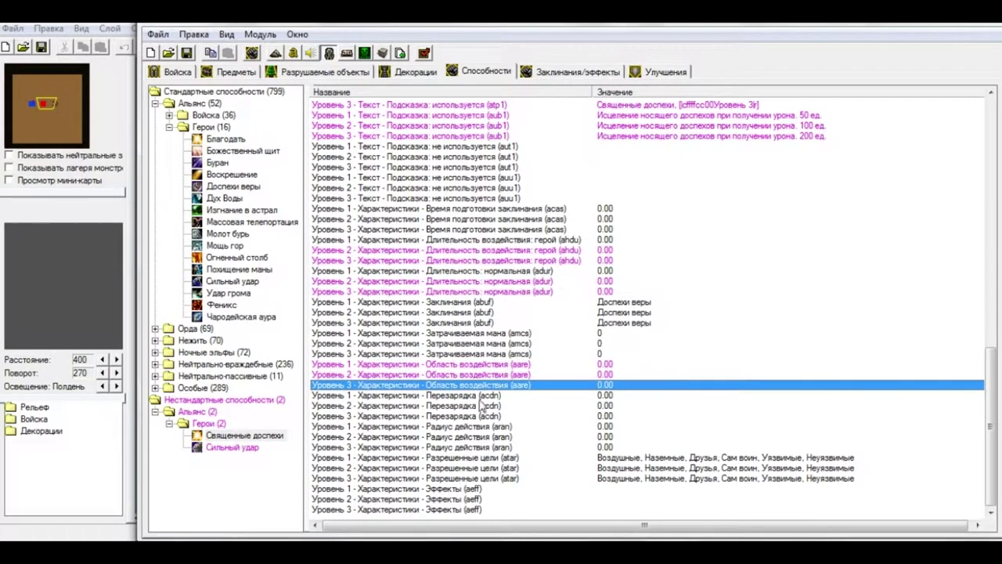
- On the map, move the red Волшебница away from the red building, toward the blue one
click(34, 103)
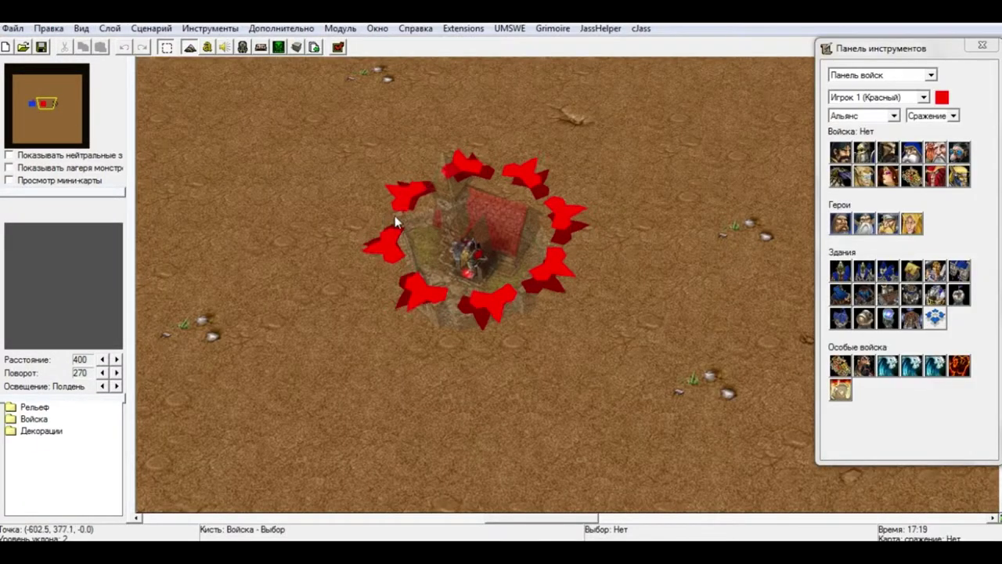
right_drag(370, 215, 736, 174)
drag(450, 149, 665, 221)
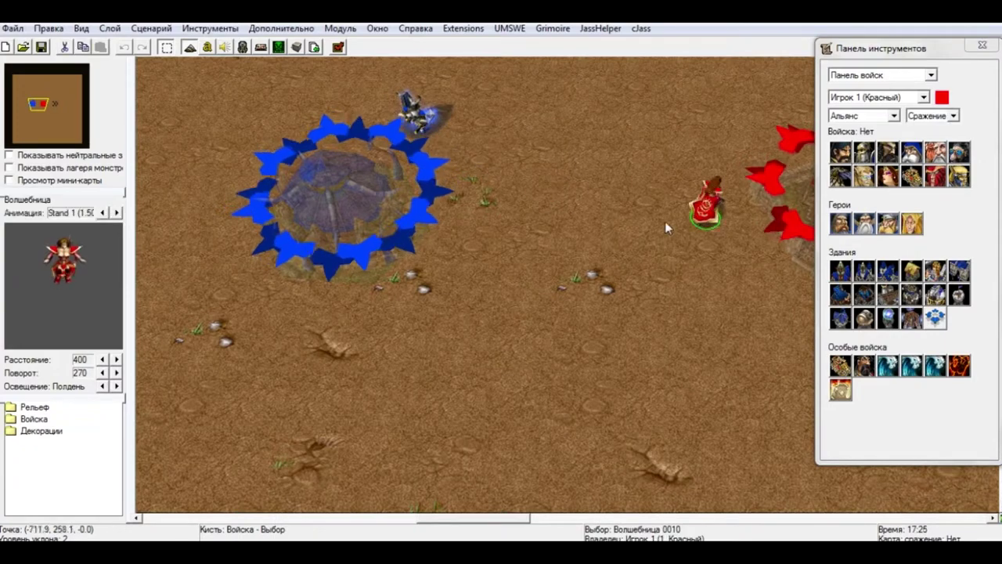
right_drag(664, 221, 440, 267)
drag(440, 272, 345, 276)
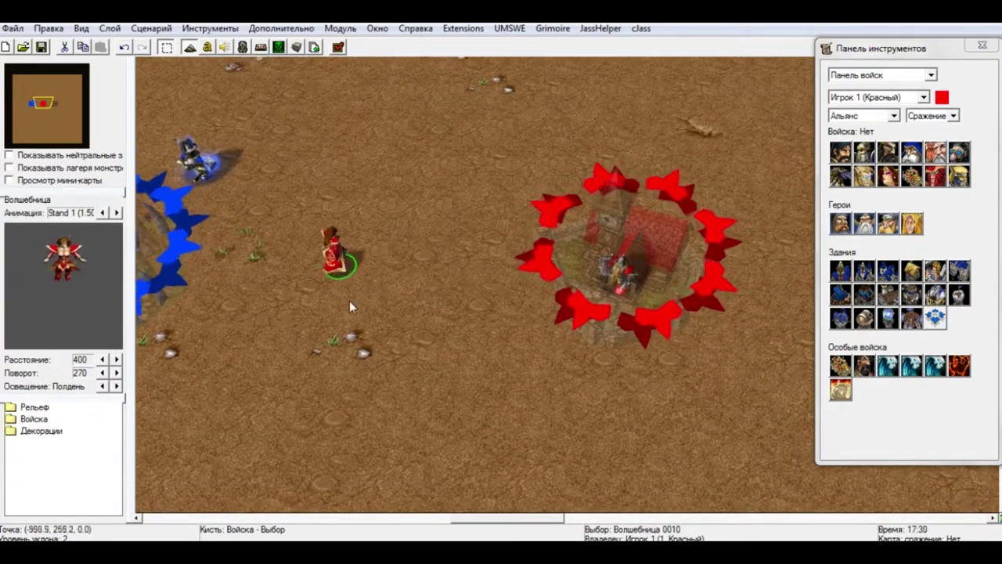
- Return to the object editor and select the custom Доспехи веры buff among the non-standard Альянс spells/effects
click(242, 49)
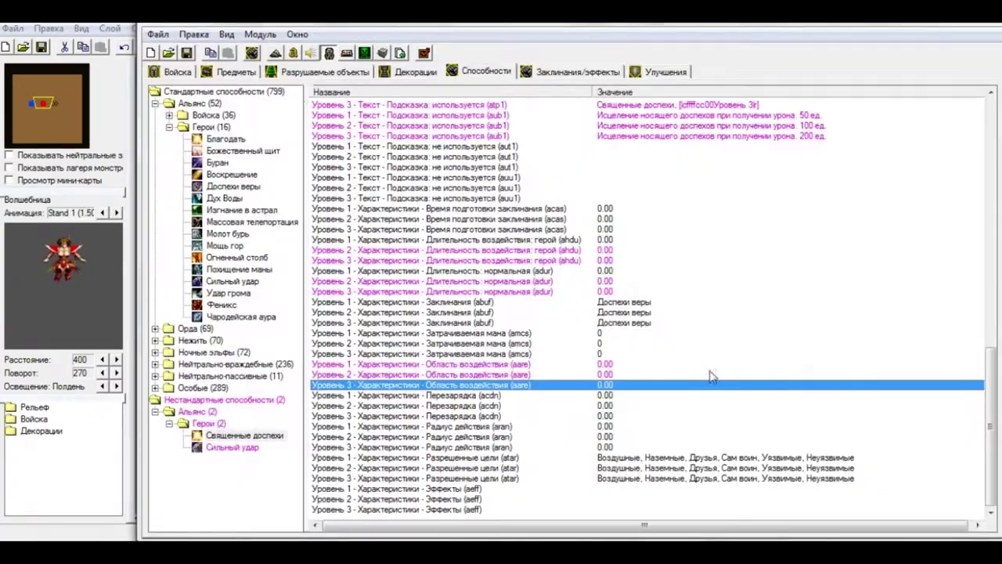
double_click(613, 303)
click(659, 375)
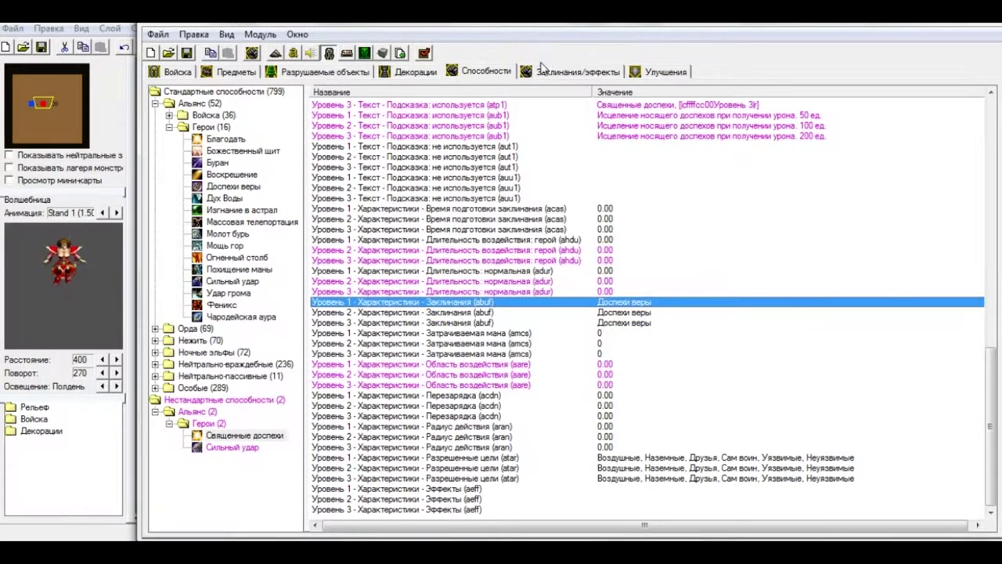
click(542, 72)
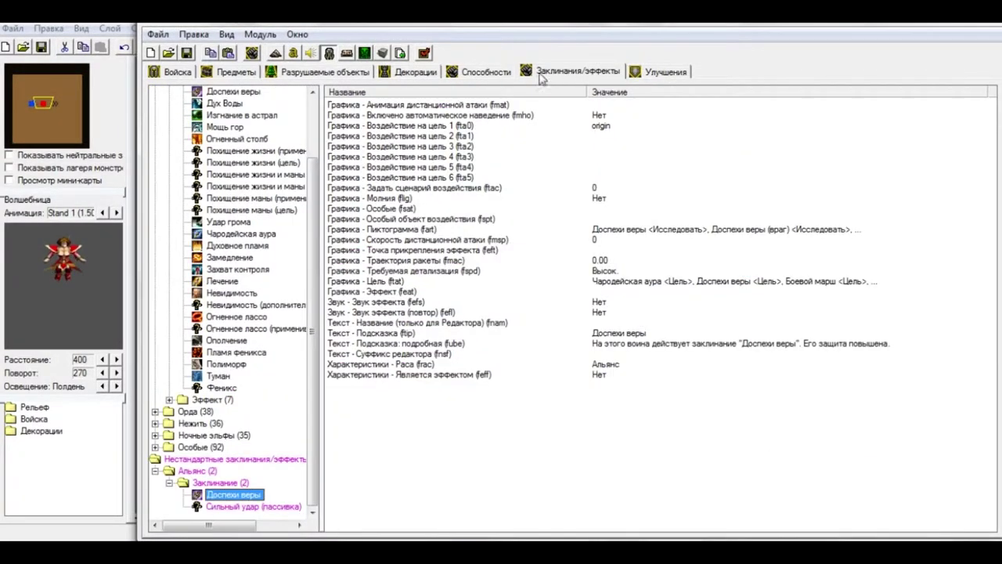
click(480, 72)
click(562, 71)
drag(315, 196, 328, 138)
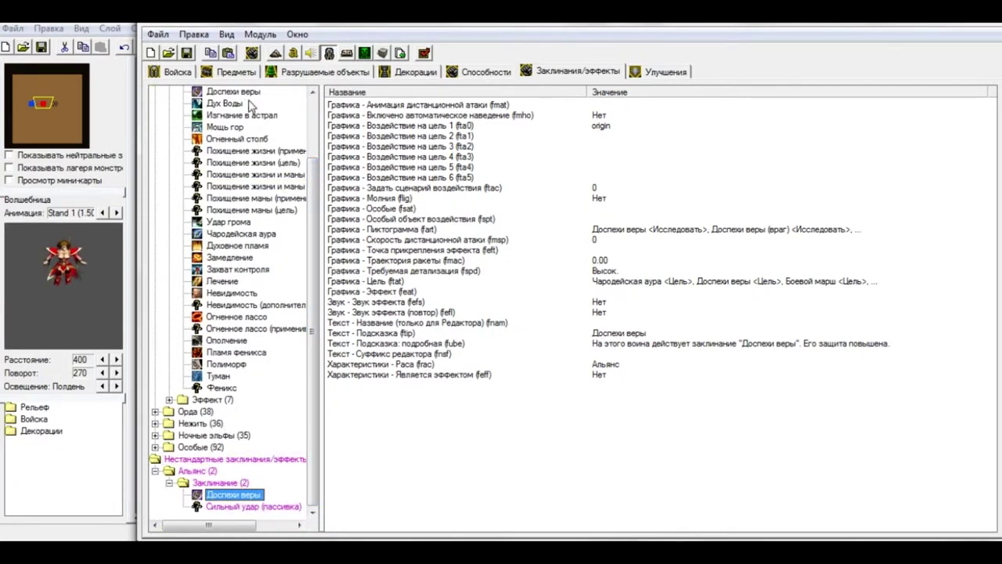
click(239, 92)
click(230, 103)
click(233, 91)
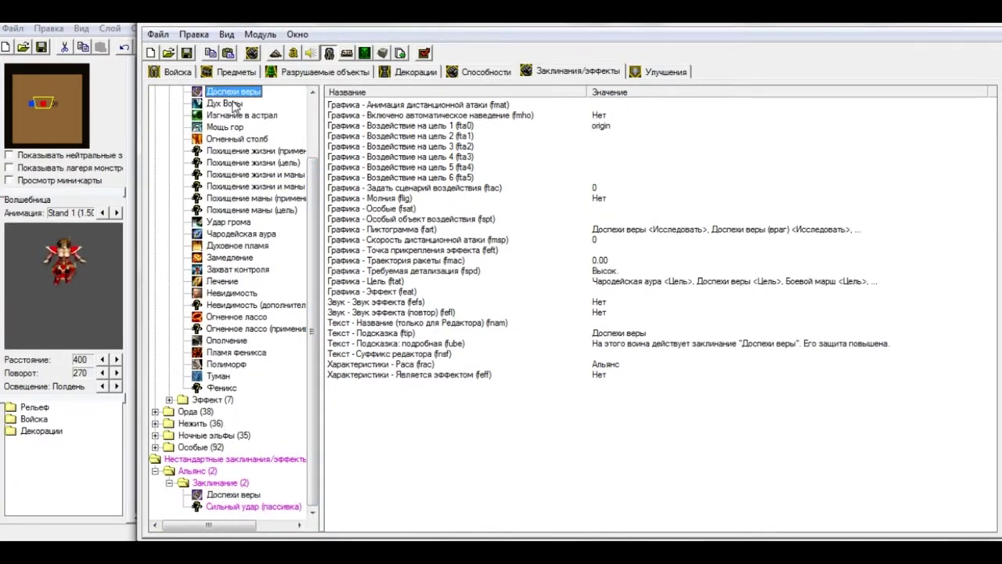
click(221, 482)
click(234, 495)
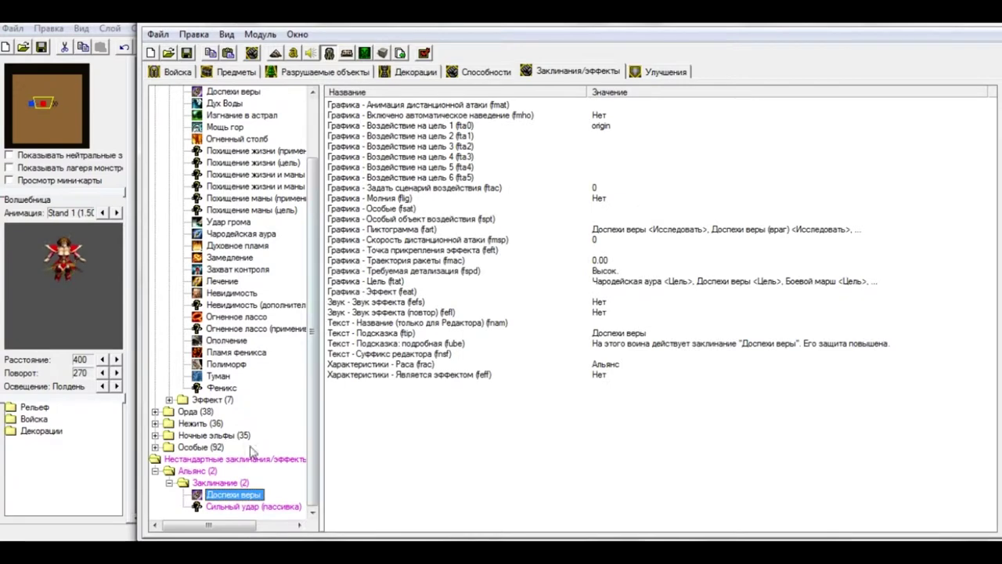
- Set the custom buff's icon (fart) to the Благодать <Обычные>, Благодать <Исследовать> ability icon
click(615, 232)
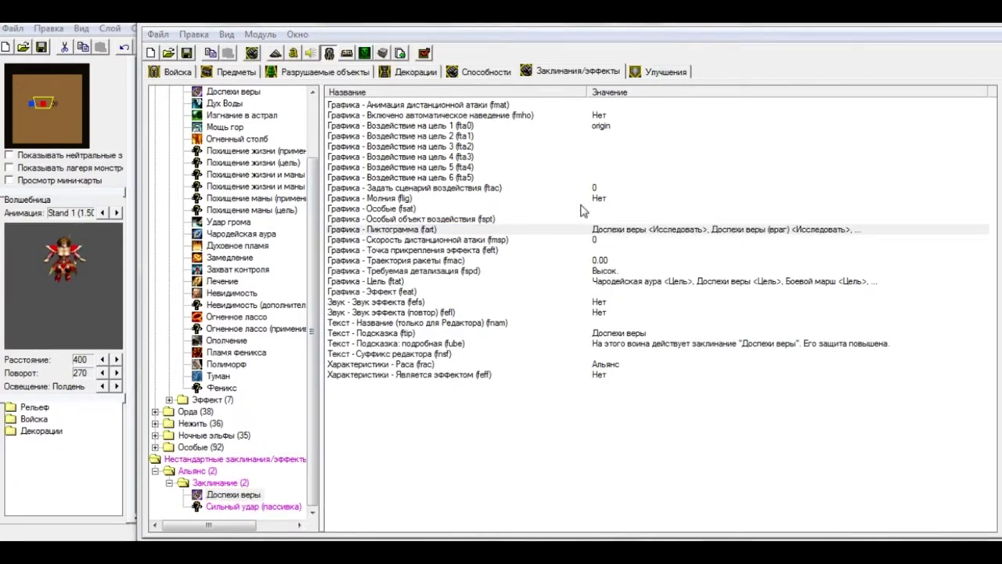
double_click(655, 231)
click(727, 266)
drag(810, 327, 809, 294)
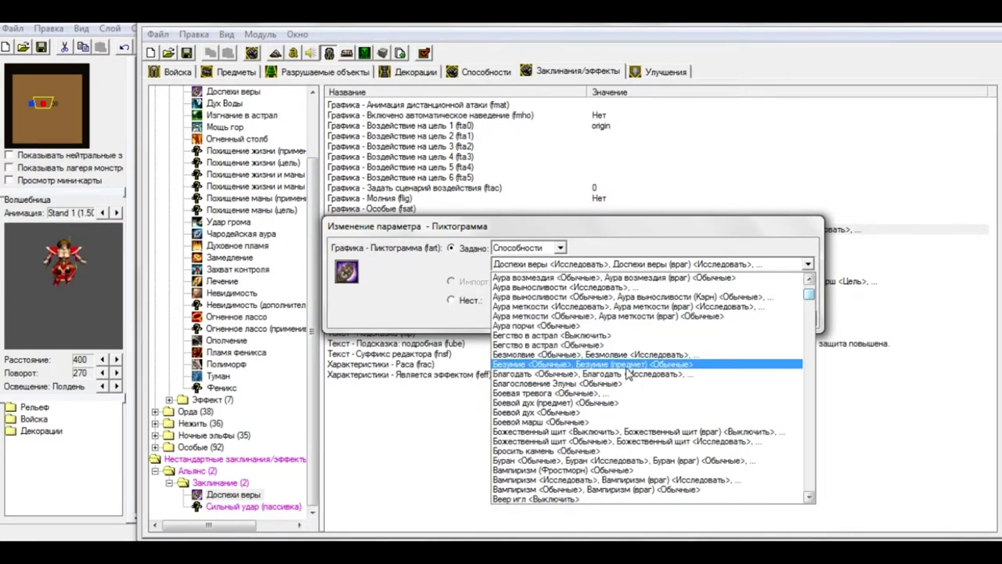
click(635, 374)
click(699, 325)
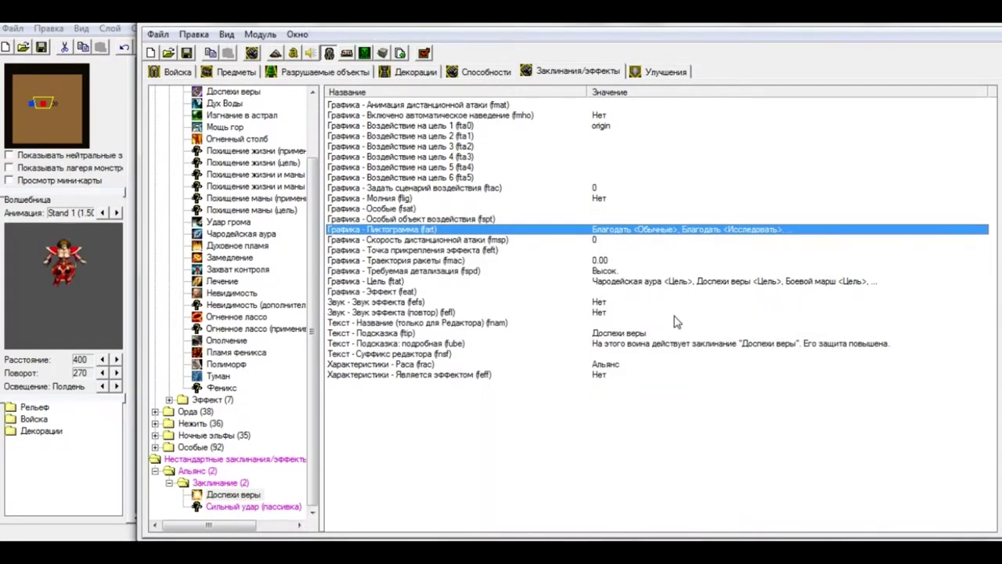
- Preview alternative spell models for the custom buff's target effect (ftat), keeping the existing Чародейская аура <Цель> model
double_click(627, 281)
double_click(538, 205)
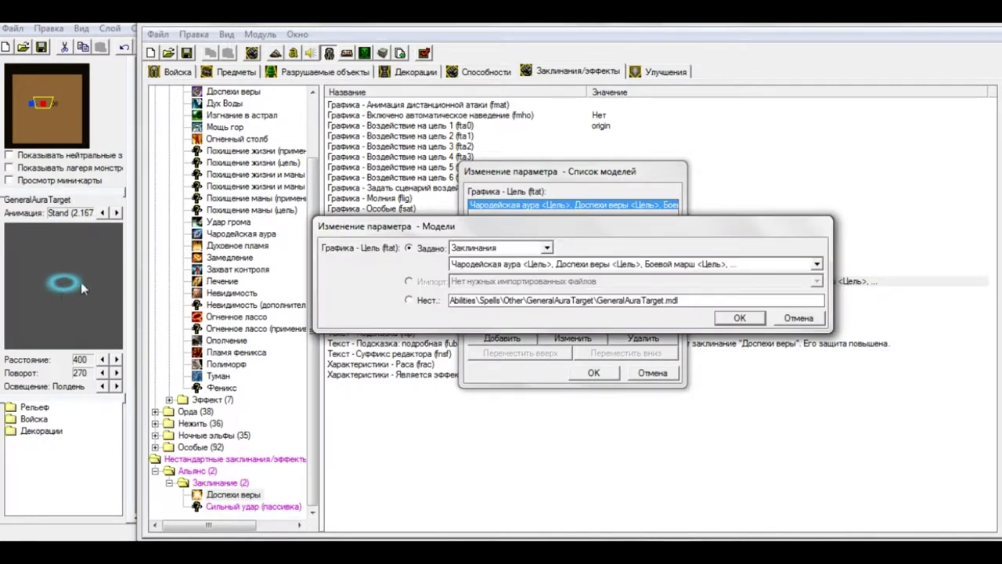
click(680, 265)
click(678, 266)
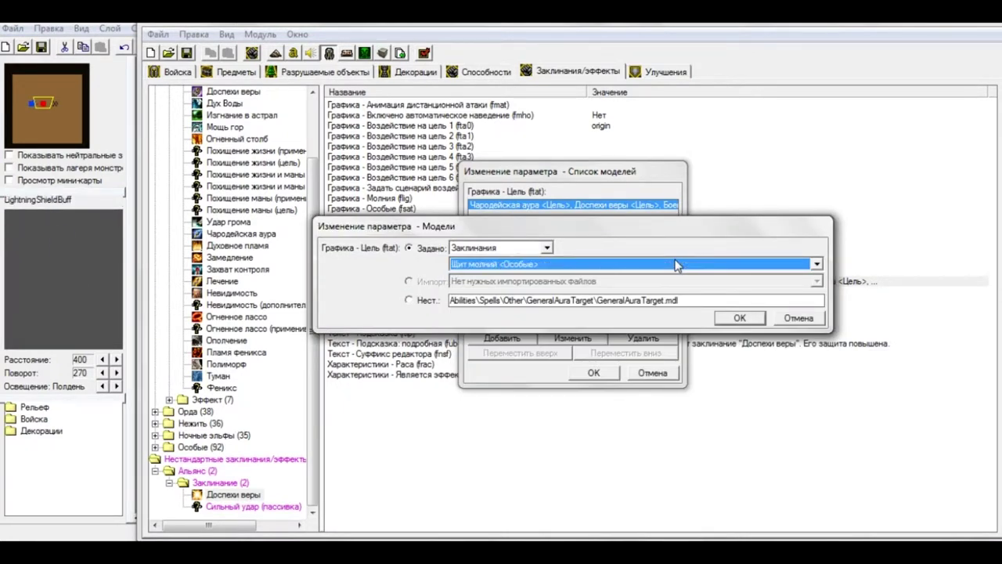
key(Down)
key(Down)
key(Down)
key(Down)
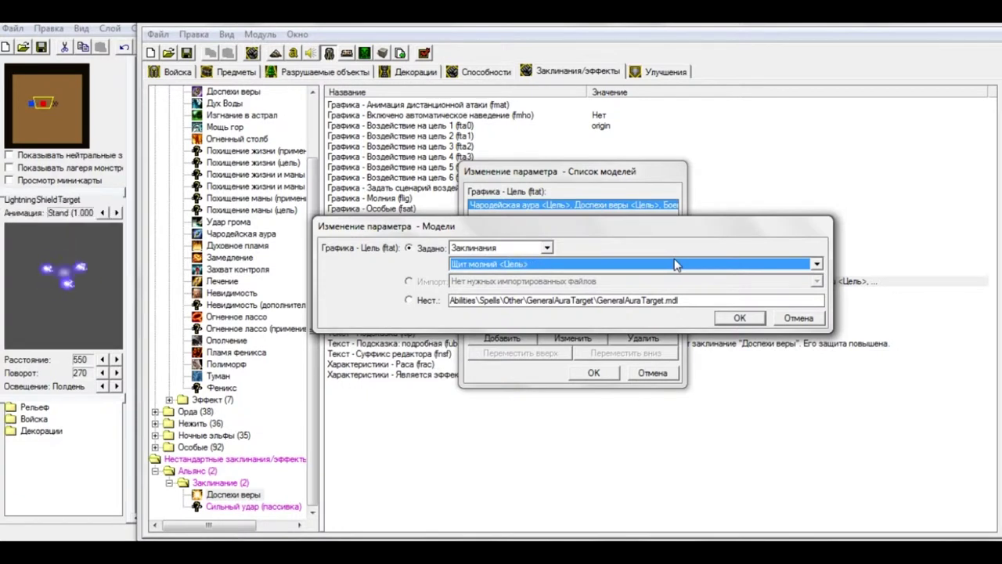
key(Down)
key(Down)
key(Down)
key(Down)
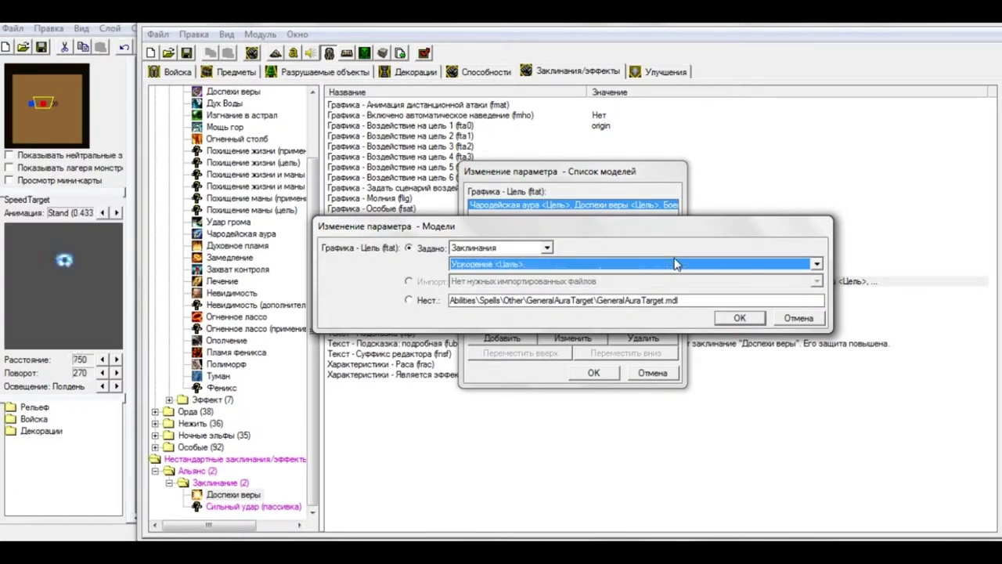
key(Down)
key(Down)
key(Down)
key(Down)
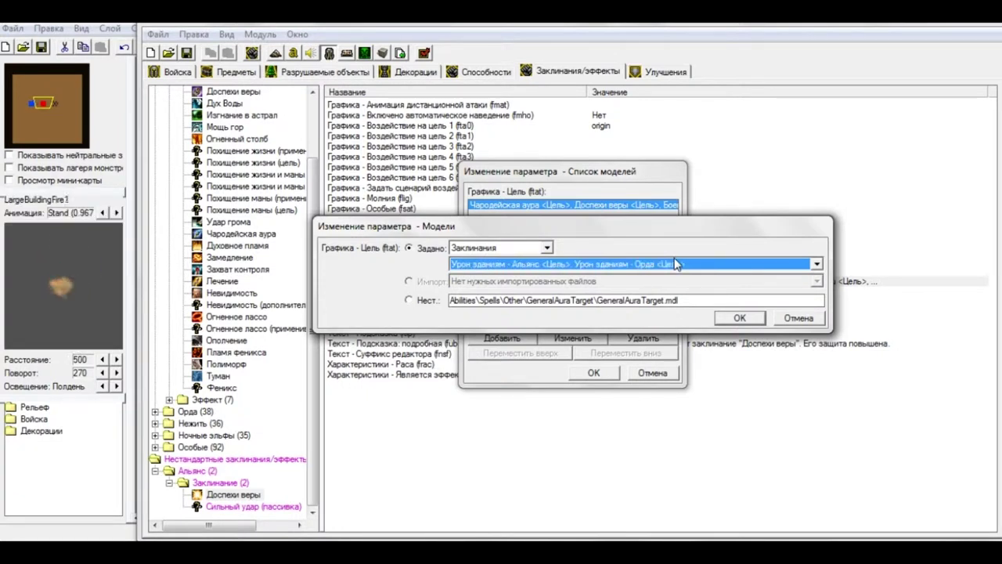
key(Down)
key(Down)
key(Down)
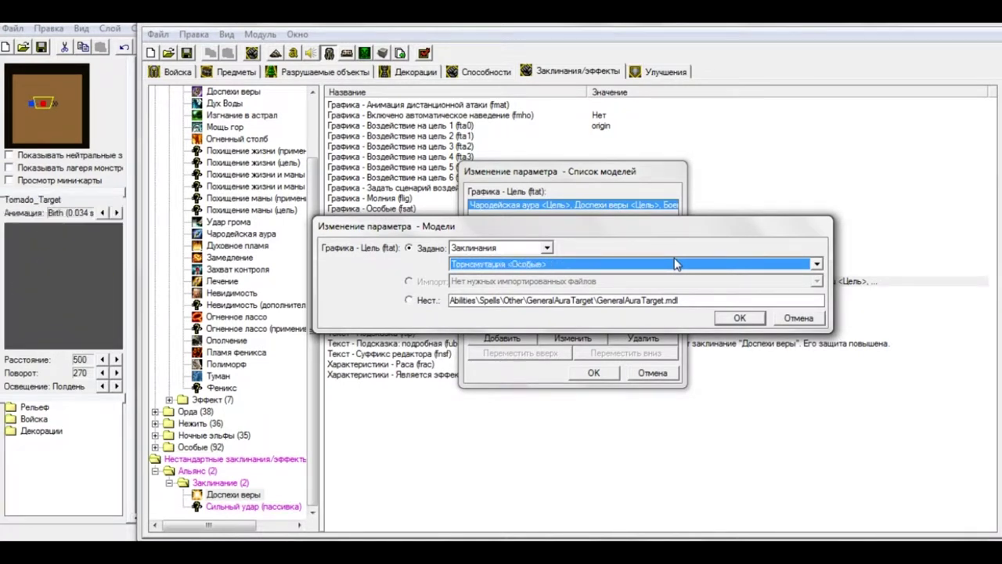
click(813, 319)
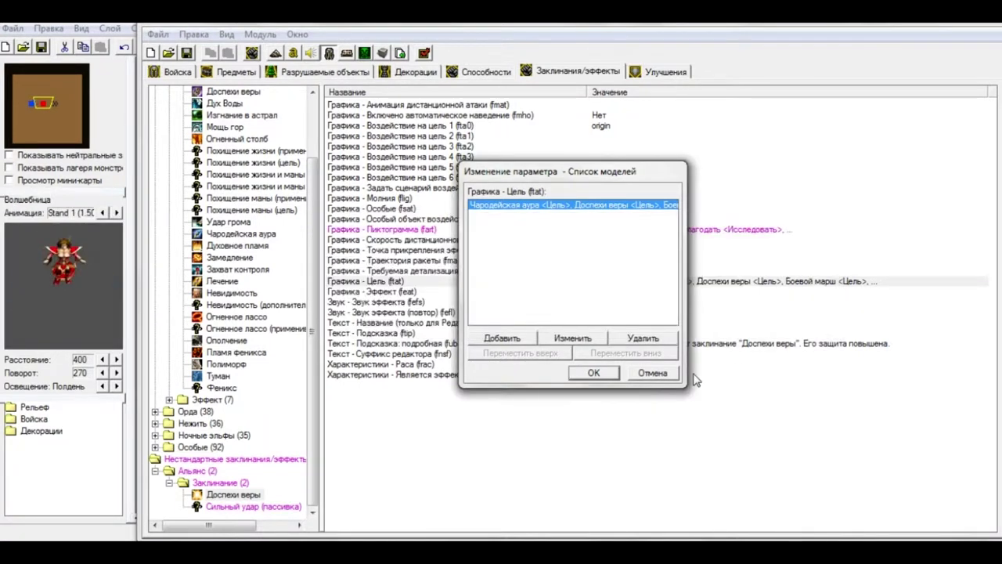
click(607, 376)
- Set the custom buff's tooltip (ftip) to "Священные доспехи"
double_click(626, 336)
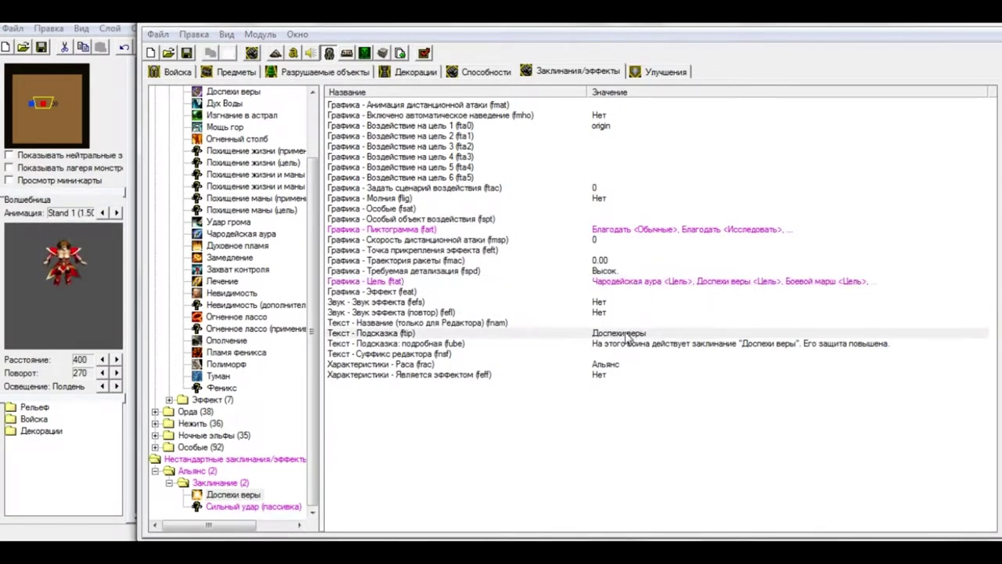
text(Свя)
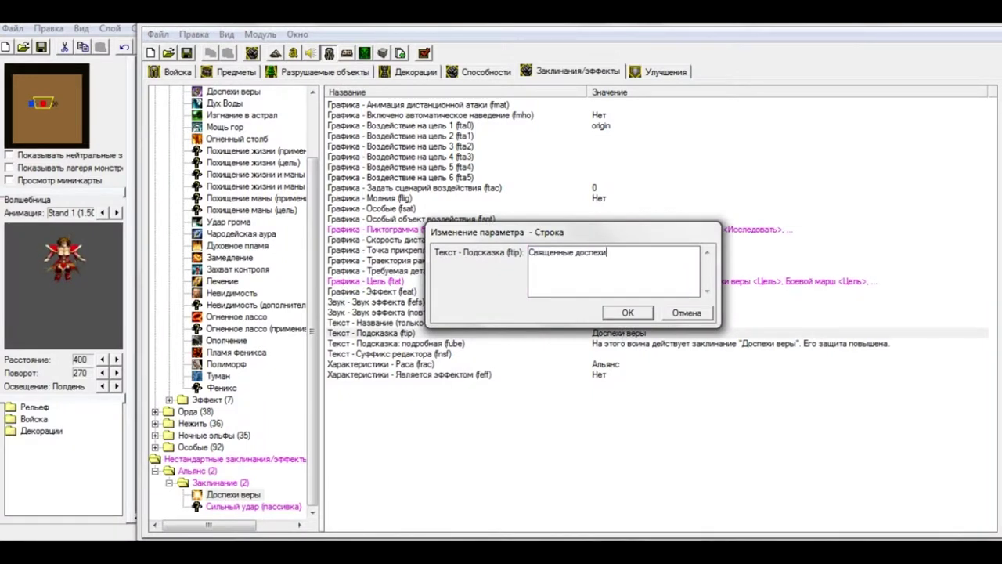
text(щенные доспехи)
click(618, 315)
- Set the buff's detailed tooltip (fube) to "На этого воина действует заклинание "Священные доспехи". При получении урона он может исцелиться"
double_click(619, 345)
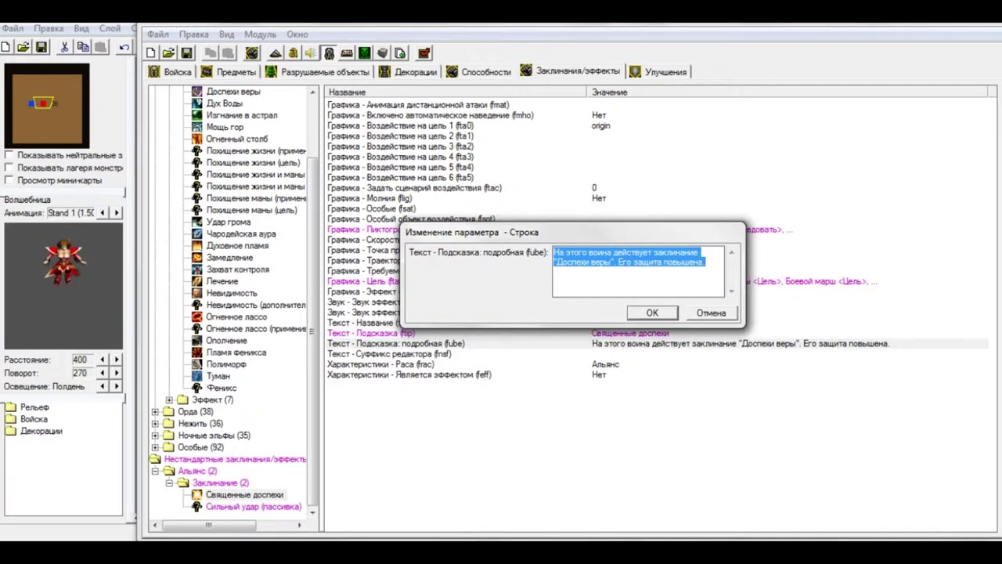
drag(710, 262, 609, 263)
click(564, 262)
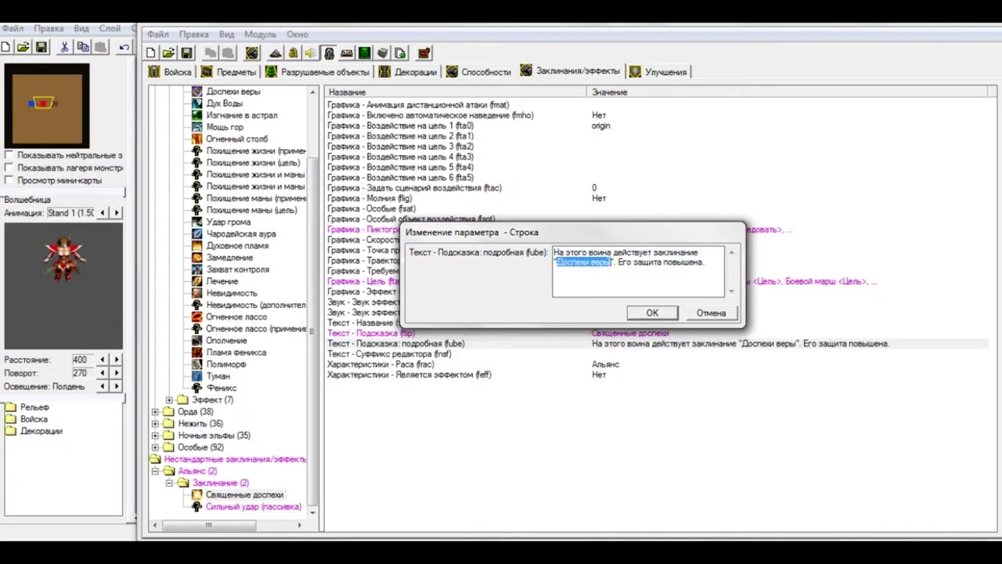
text(Священные доспех)
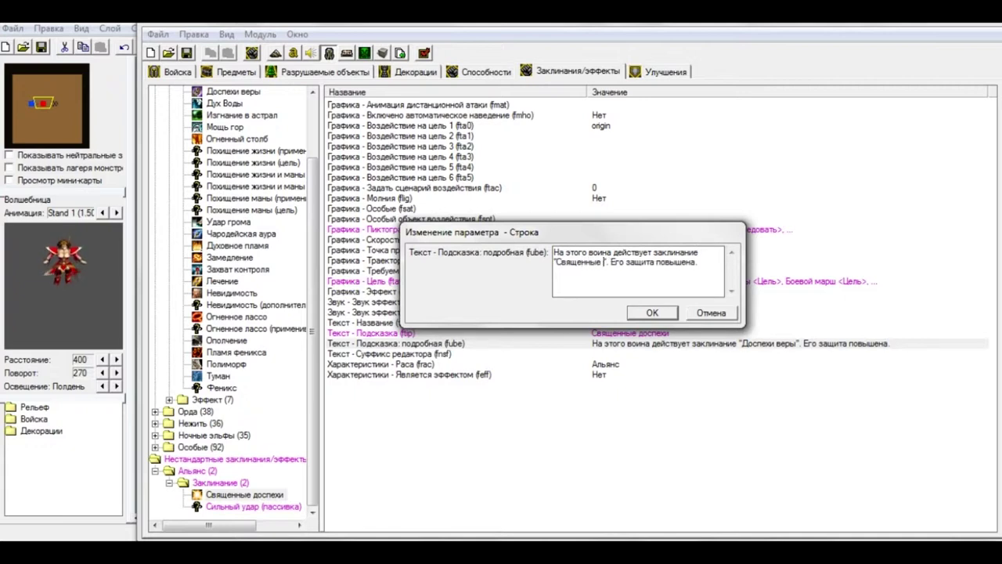
text(и)
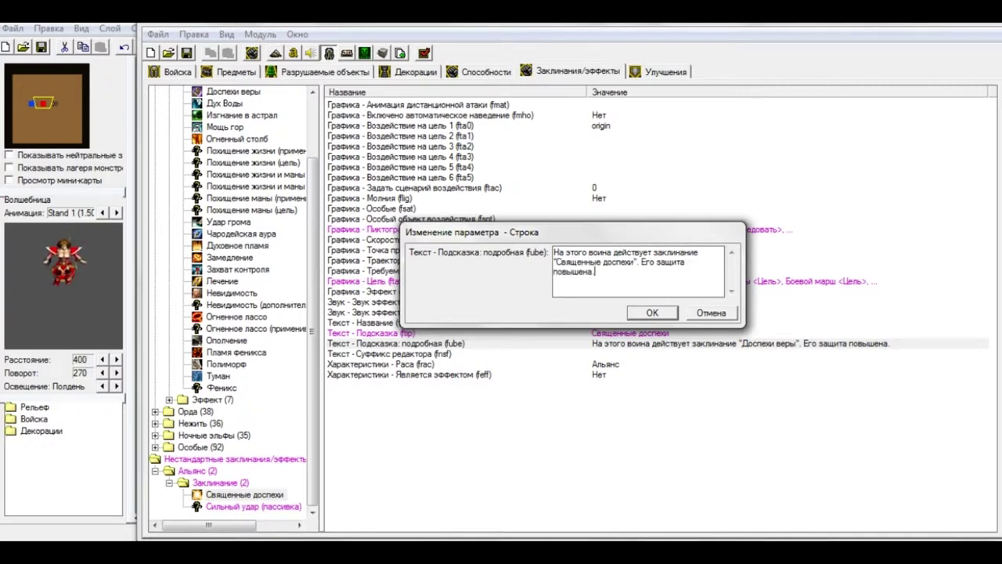
key(ctrl+shift+Left)
key(ctrl+shift+Left)
key(ctrl+shift+Left)
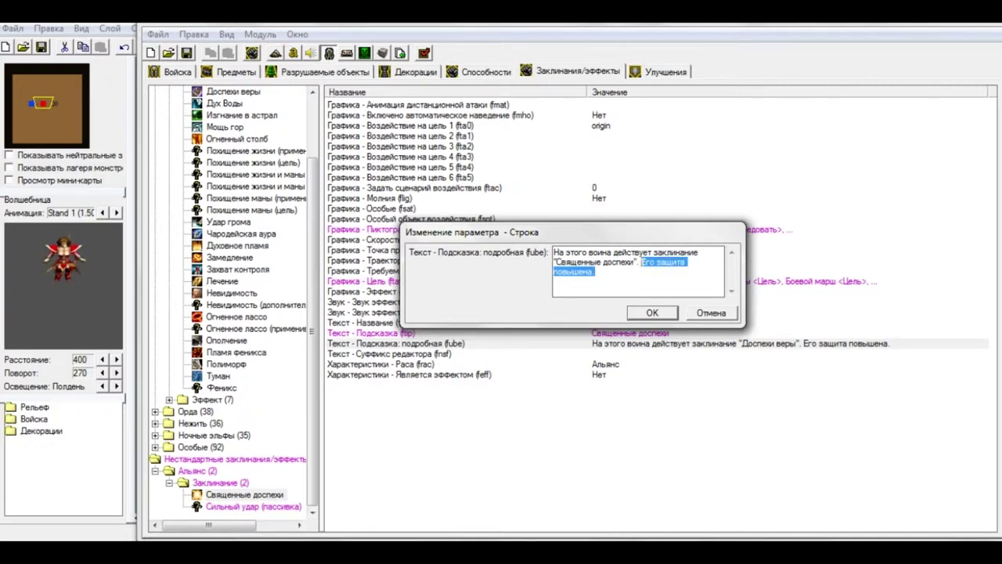
text(При получении)
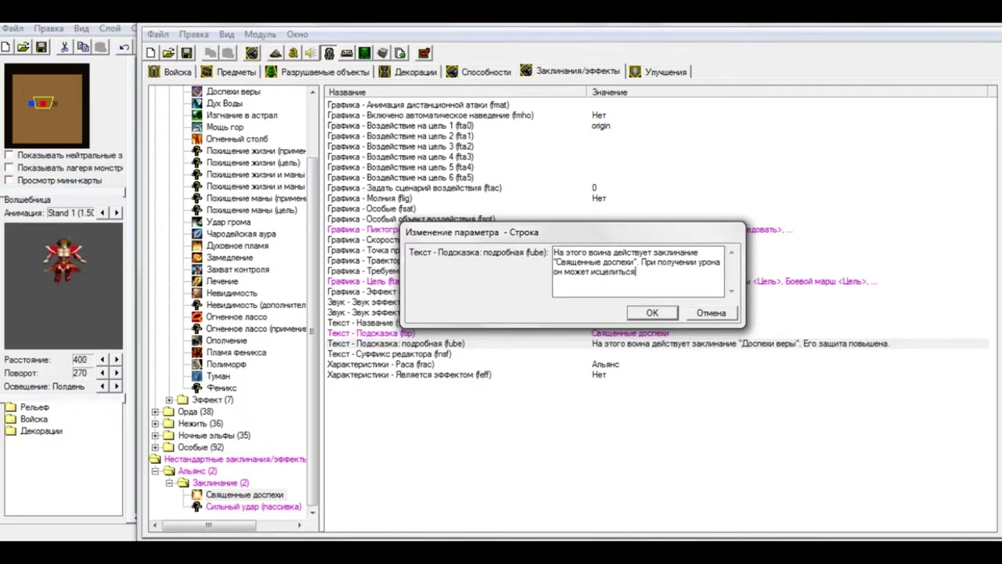
click(660, 313)
click(438, 365)
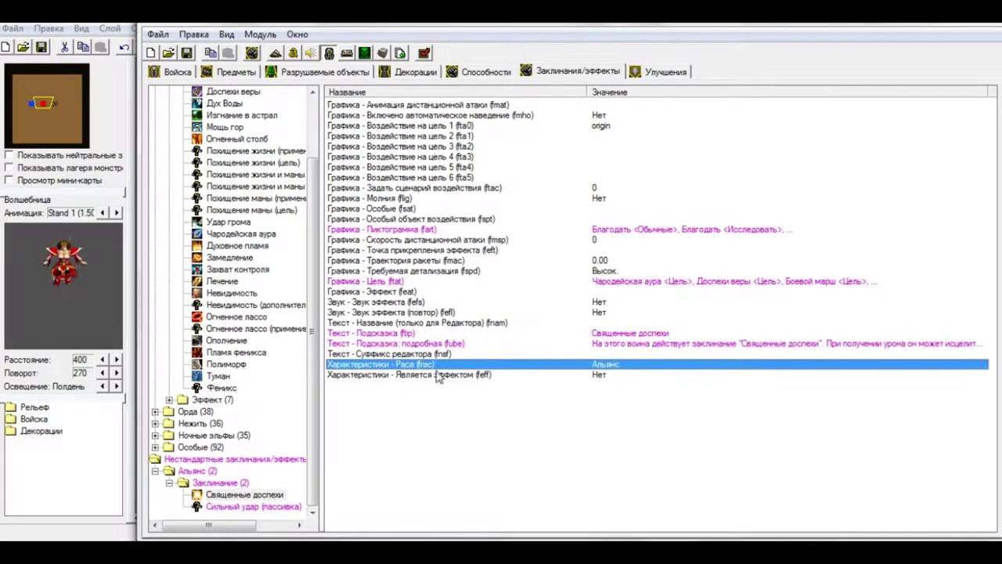
click(479, 71)
double_click(619, 304)
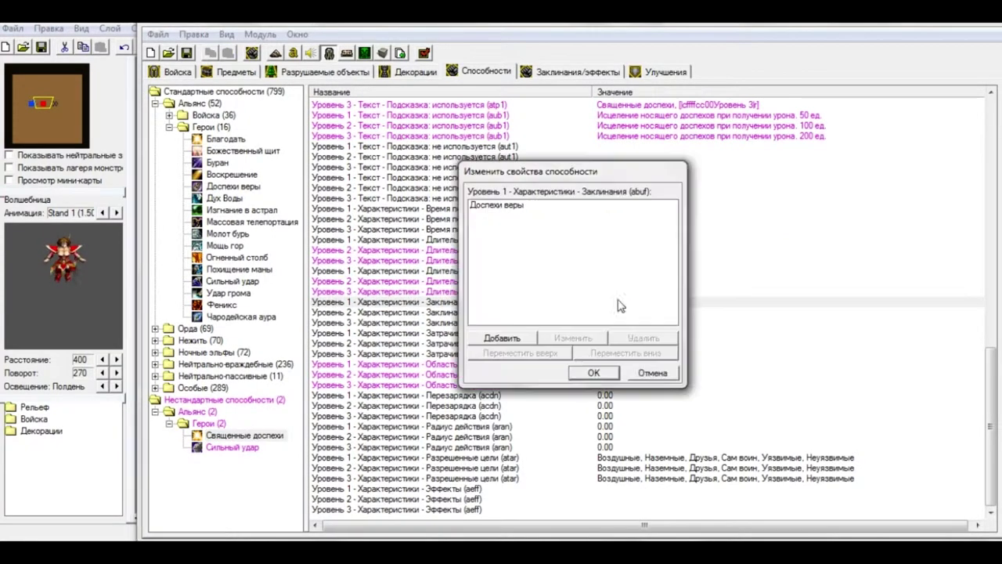
click(551, 210)
click(585, 339)
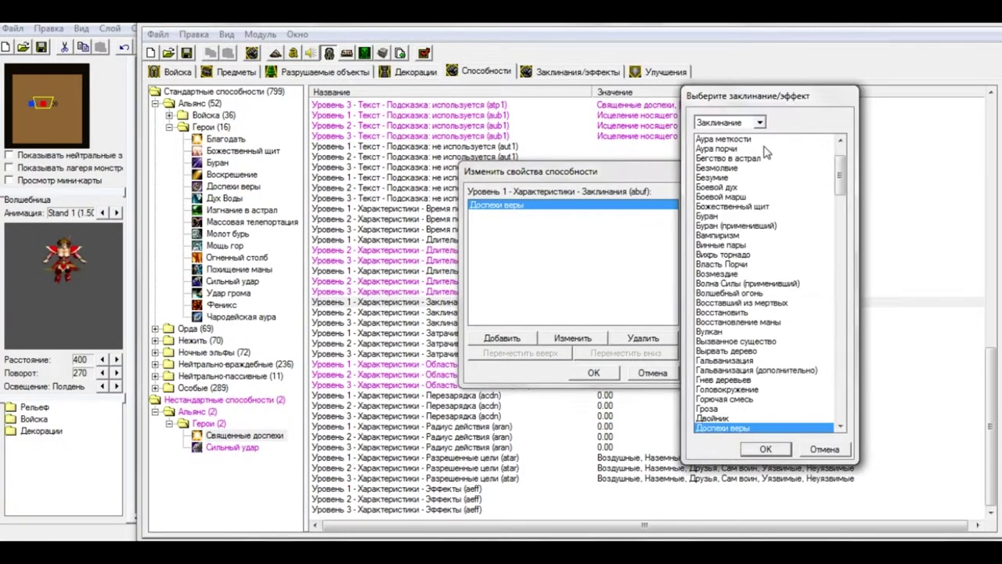
click(828, 451)
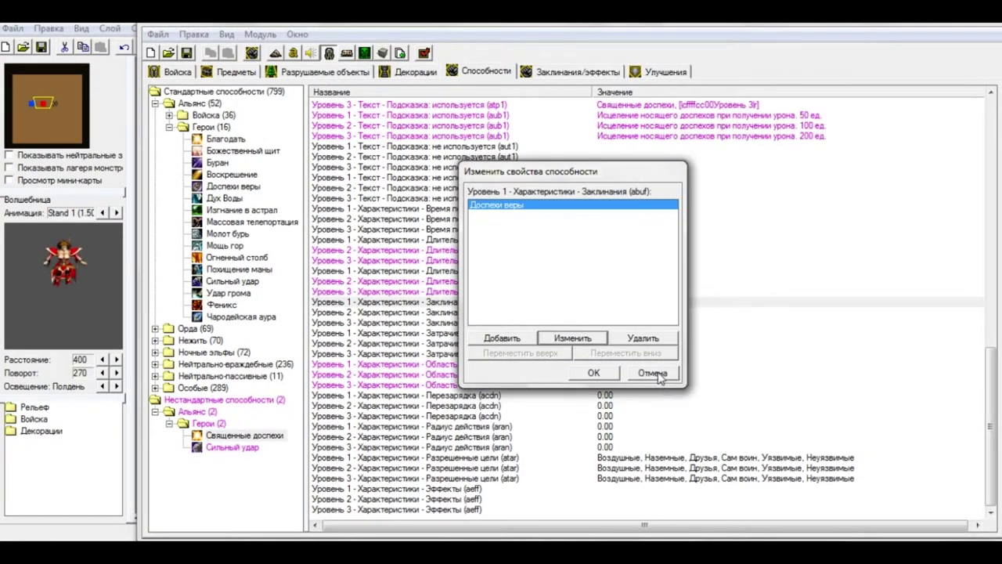
click(652, 373)
- Set the editor suffix (fnsf) of the Священные доспехи buff to "(пассивка)"
click(571, 71)
double_click(603, 353)
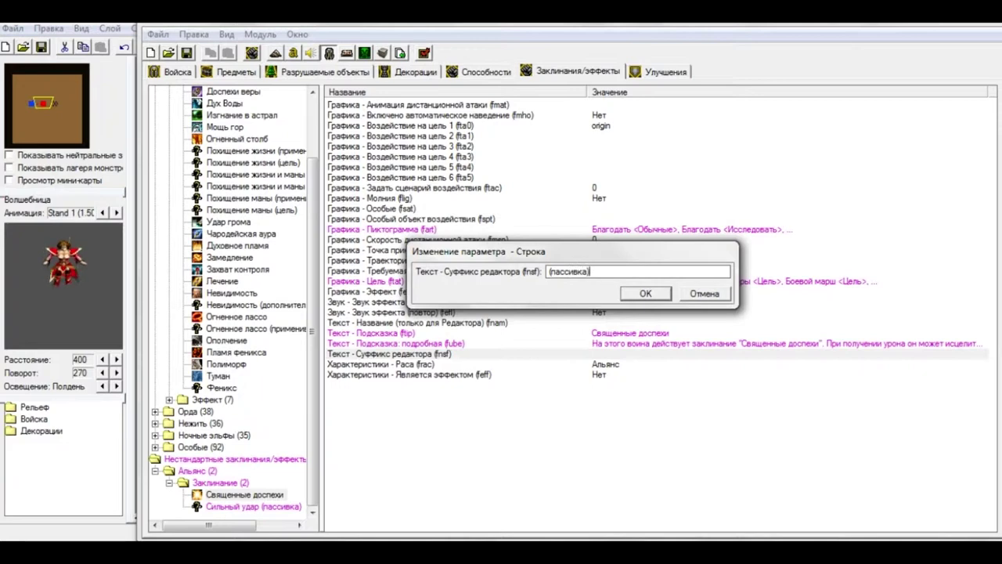
key(Return)
- Replace the level 1 buff (abuf) of the Священные доспехи ability with Священные доспехи (пассивка)
click(485, 71)
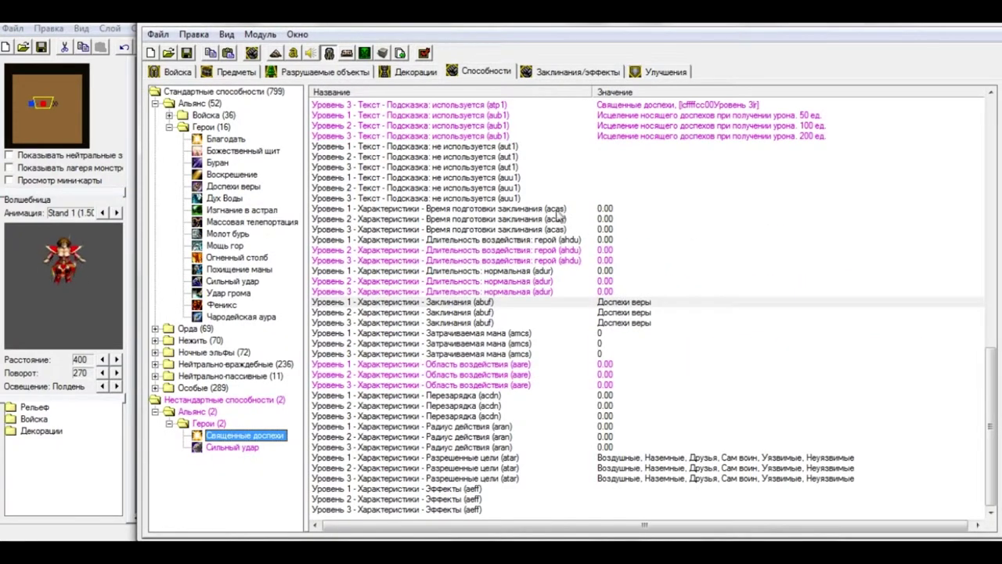
double_click(626, 302)
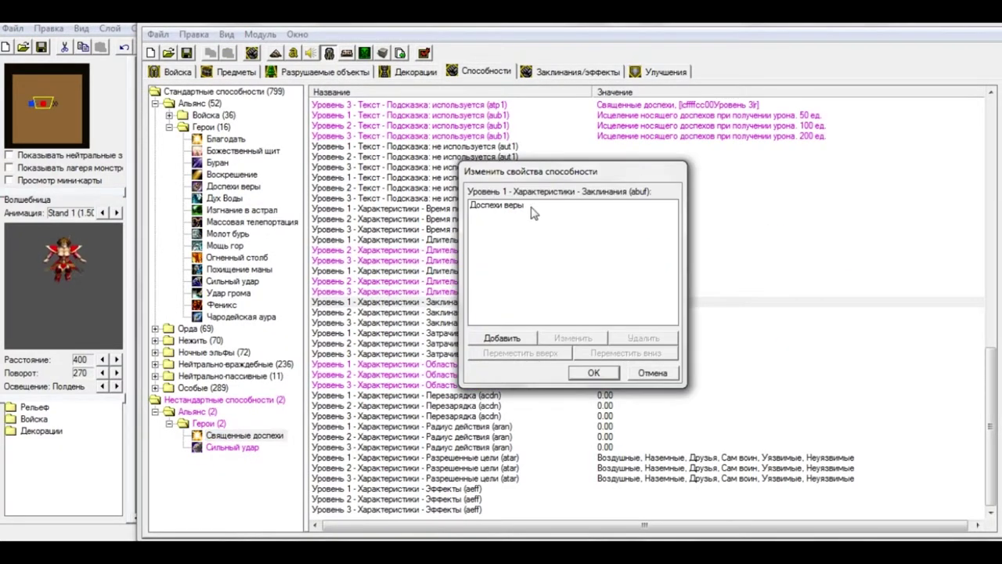
double_click(533, 206)
drag(839, 179, 857, 353)
click(784, 313)
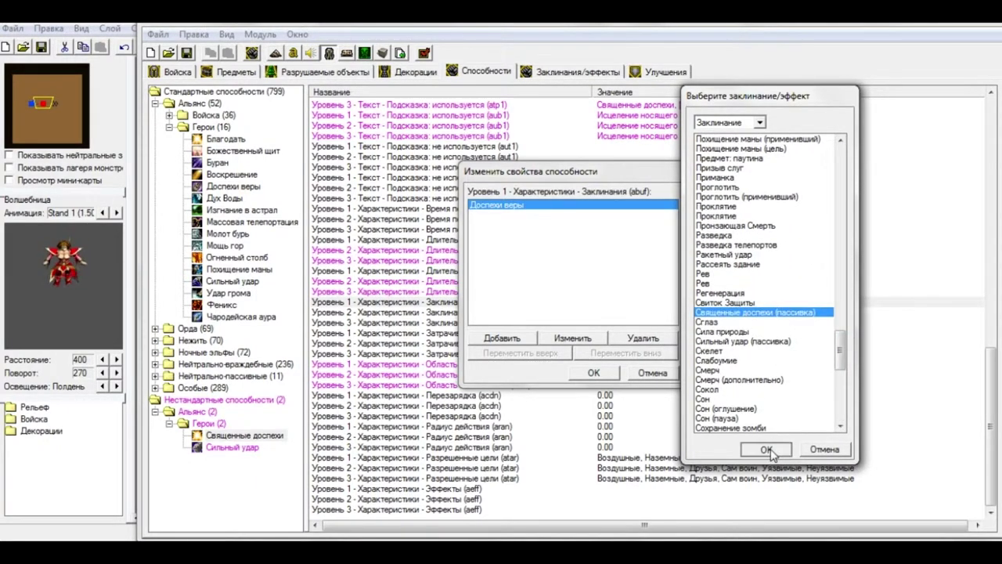
click(765, 449)
click(594, 373)
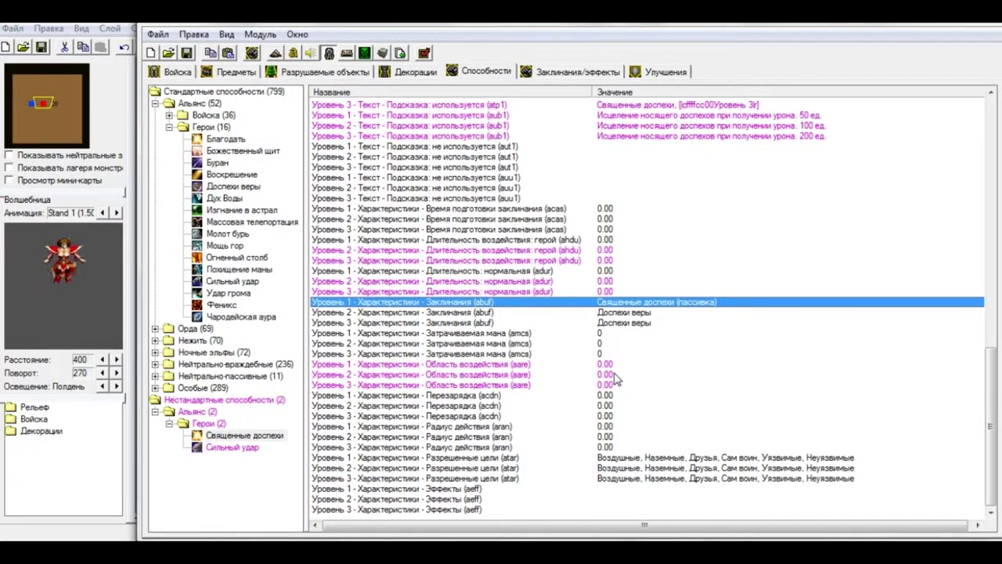
- Copy the level 1 buff value (abuf) of Священные доспехи to levels 2 and 3
key(ctrl+c)
key(Down)
key(ctrl+v)
key(Down)
key(ctrl+v)
click(526, 273)
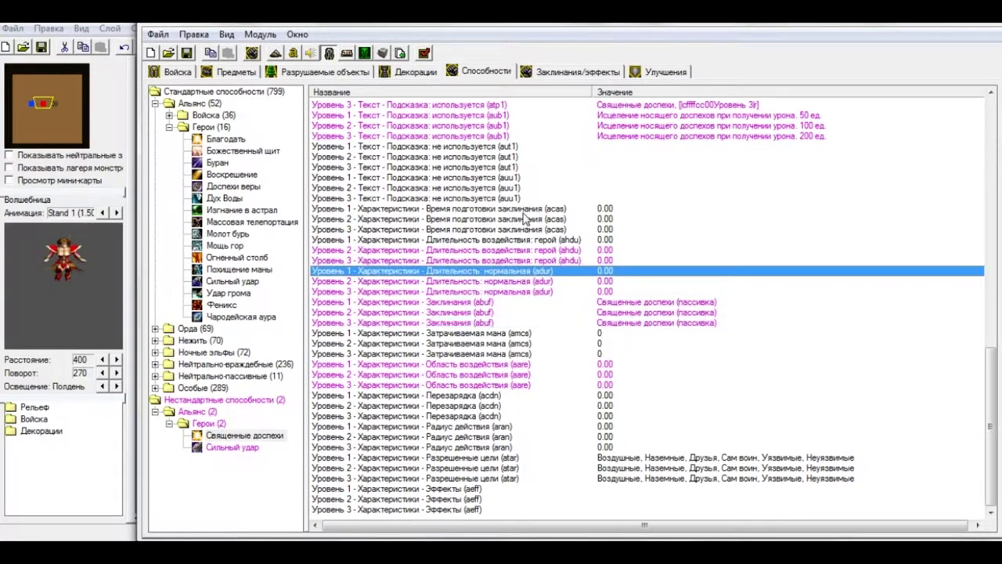
- Add the custom ability Священные доспехи to the hero abilities (uhab) of the Горный Король unit
click(178, 72)
click(712, 314)
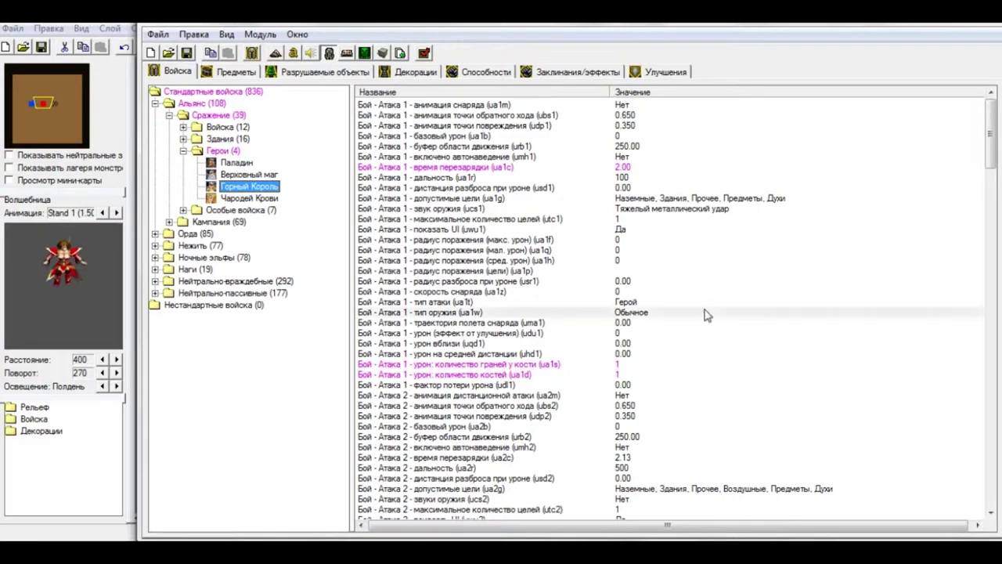
scroll(700, 305, down, 12)
scroll(680, 383, down, 20)
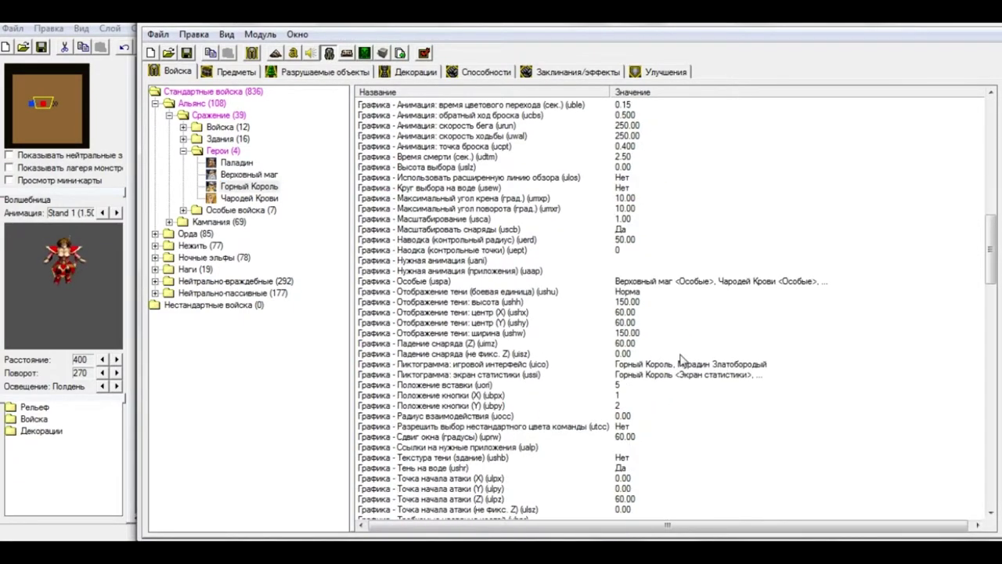
scroll(687, 338, up, 14)
scroll(685, 343, down, 18)
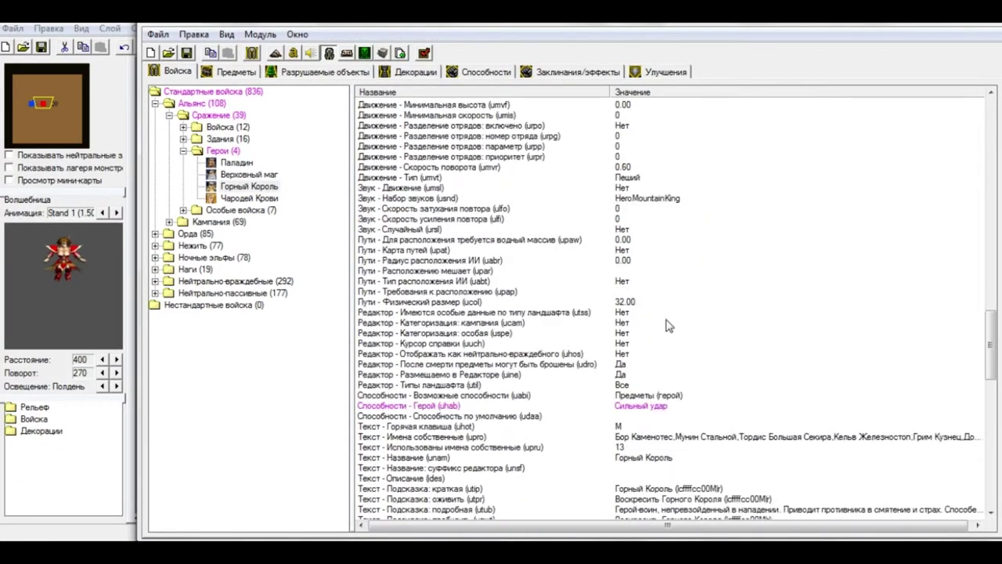
double_click(655, 210)
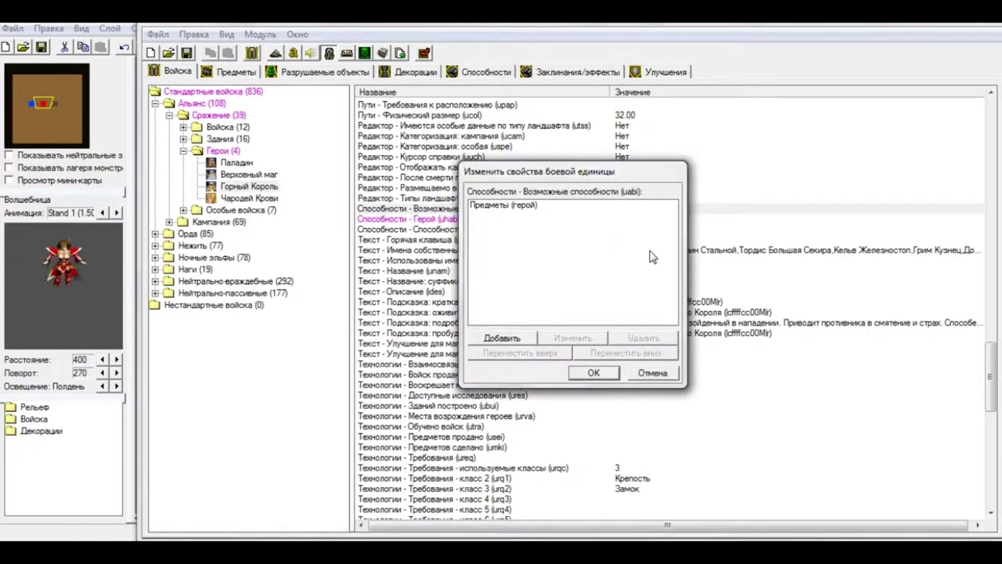
click(650, 374)
double_click(640, 220)
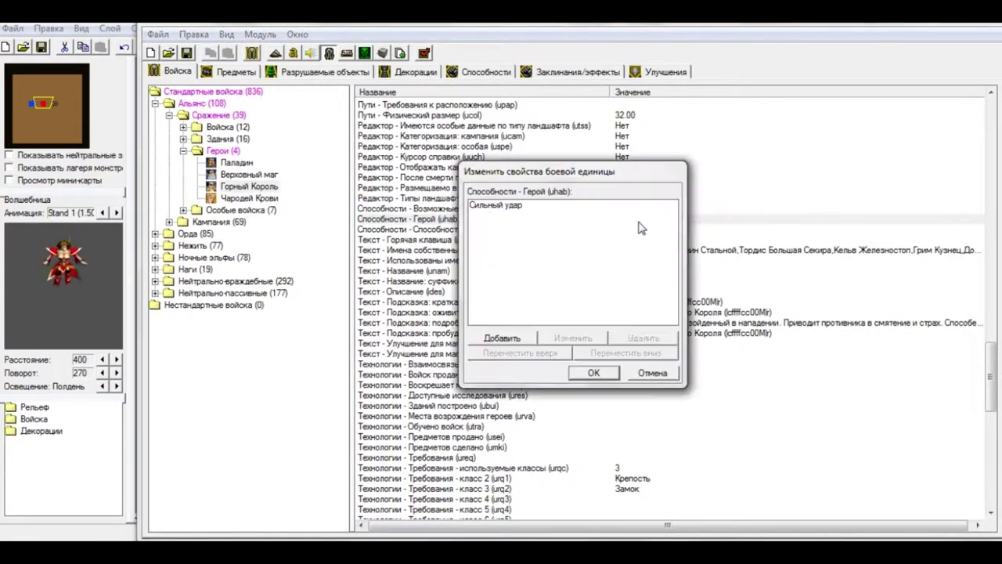
click(526, 339)
click(805, 125)
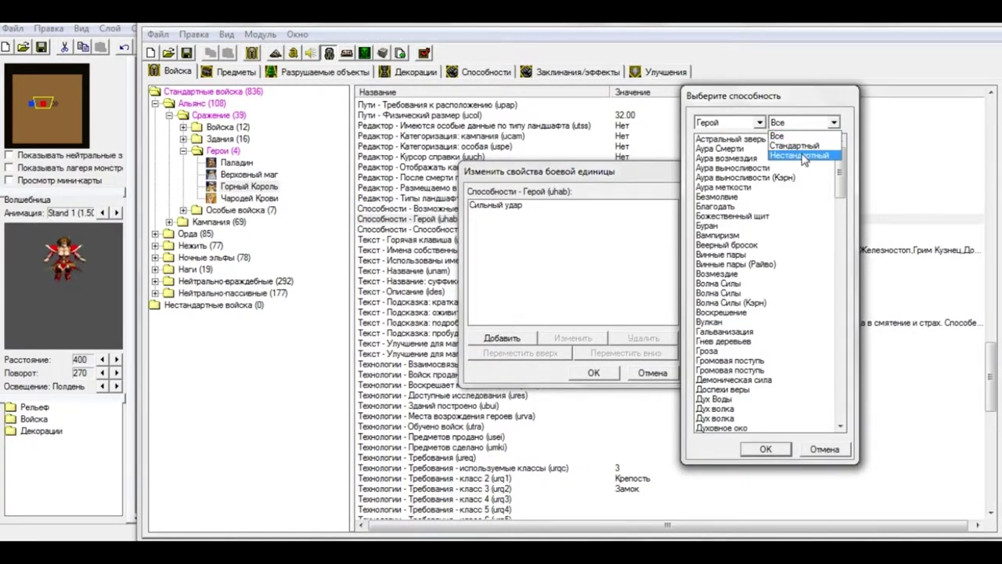
click(801, 156)
click(753, 452)
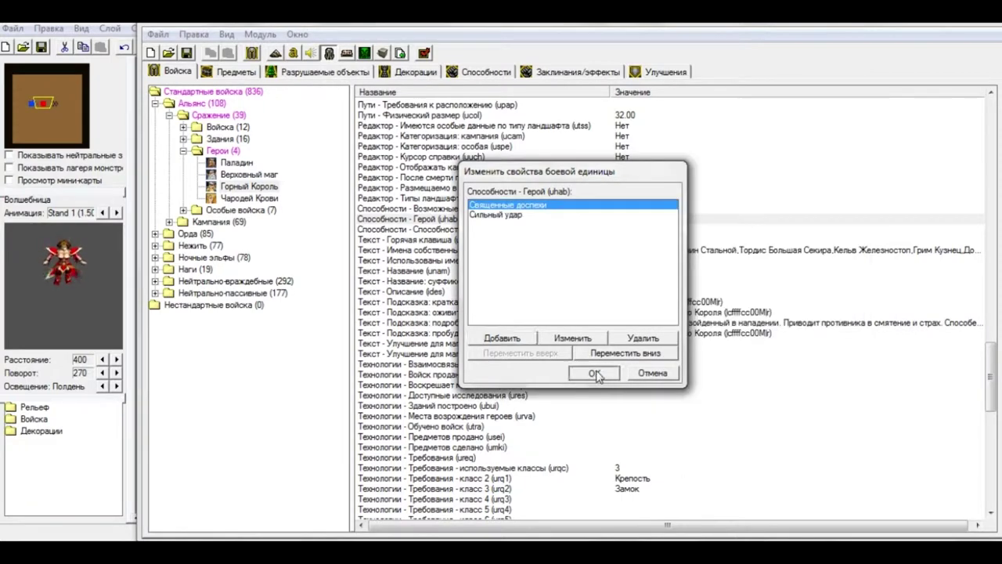
click(595, 372)
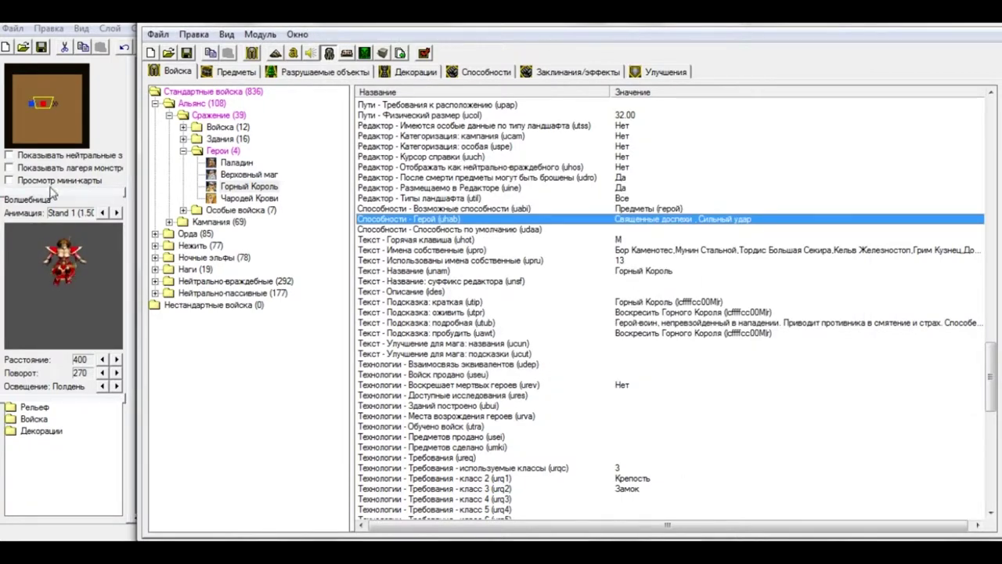
- Open the trigger editor and enlarge its window so the Base passive trigger's functions are fully readable
click(122, 94)
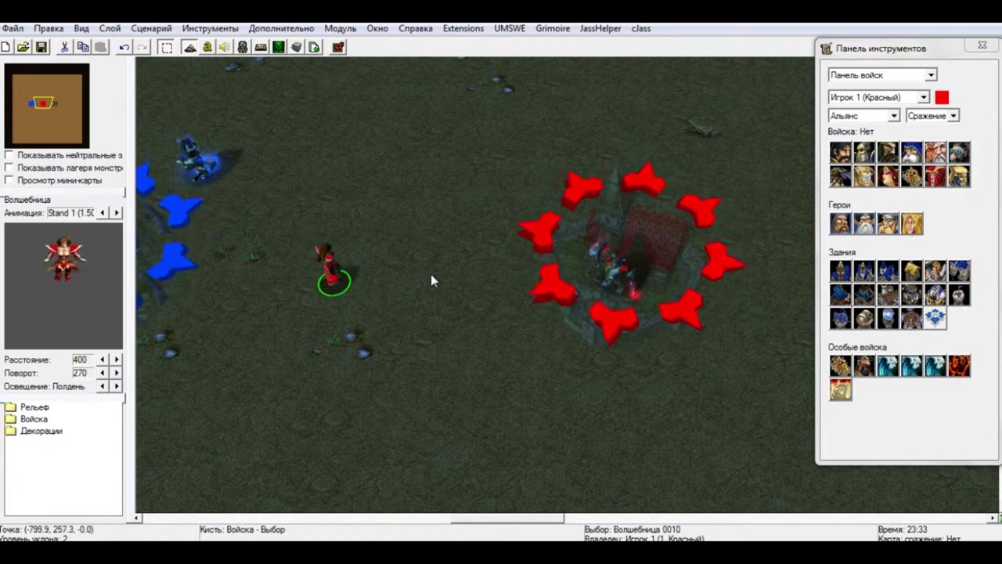
click(207, 47)
drag(731, 83, 1001, 33)
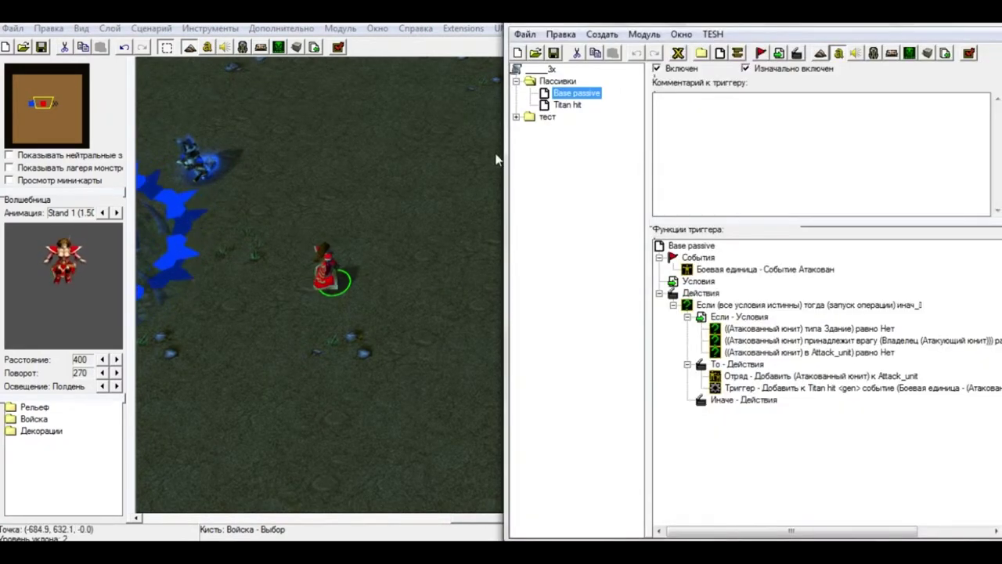
drag(509, 179, 138, 199)
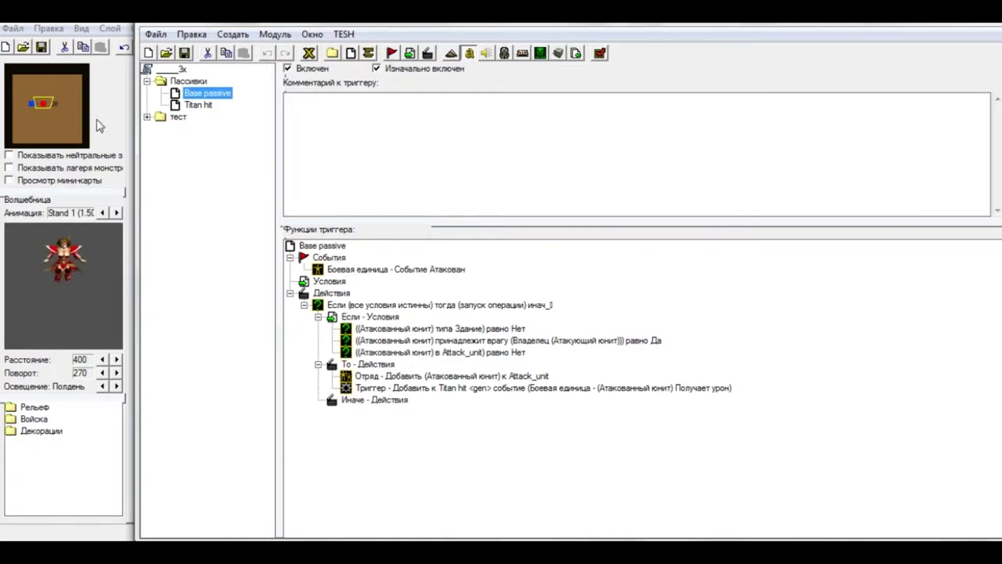
- Duplicate the action in Base passive that adds the "Получает урон" event to the Titan hit trigger
double_click(379, 388)
click(623, 379)
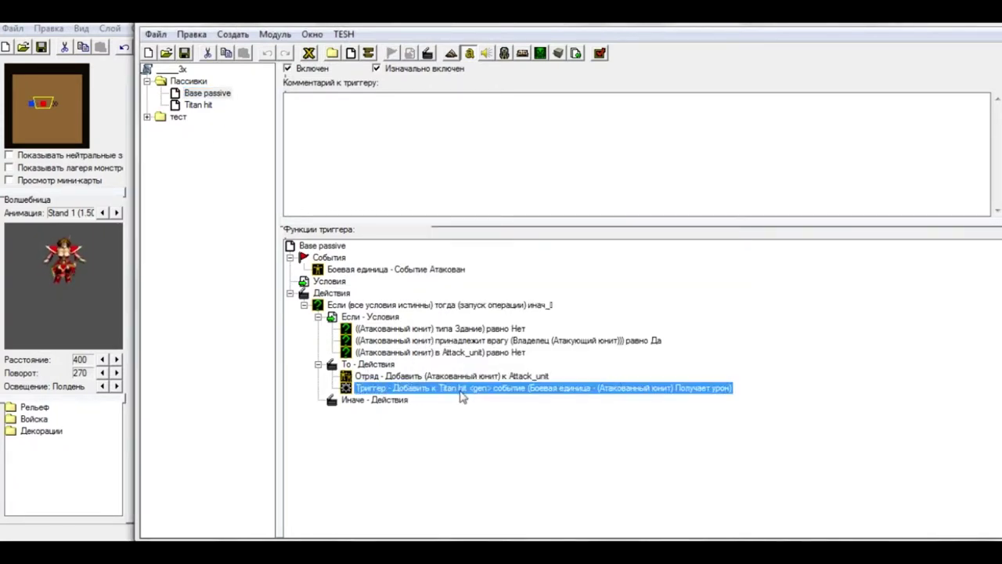
key(ctrl+c)
key(ctrl+v)
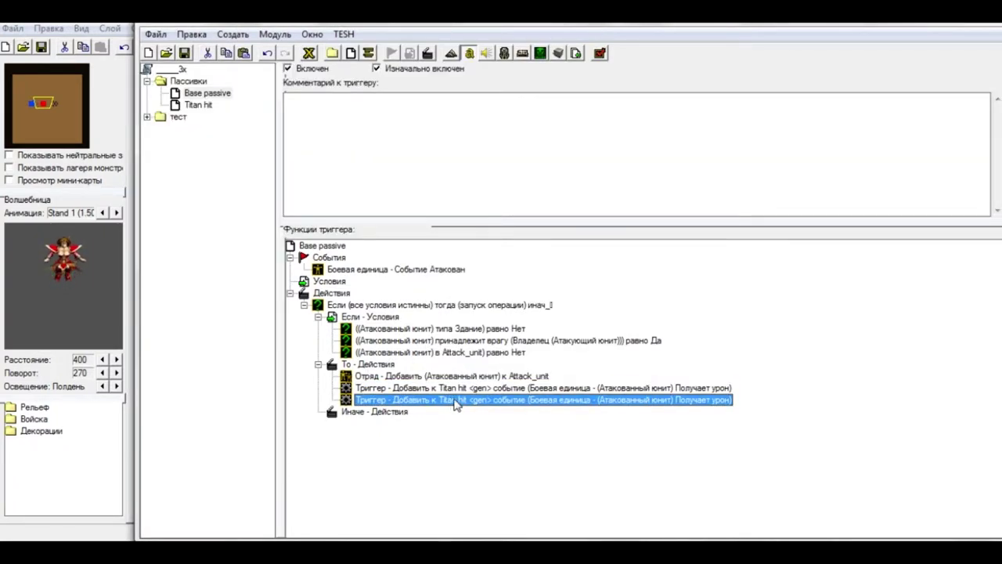
- Create a new trigger named "heal" after Titan hit in the Пассивки folder
click(198, 105)
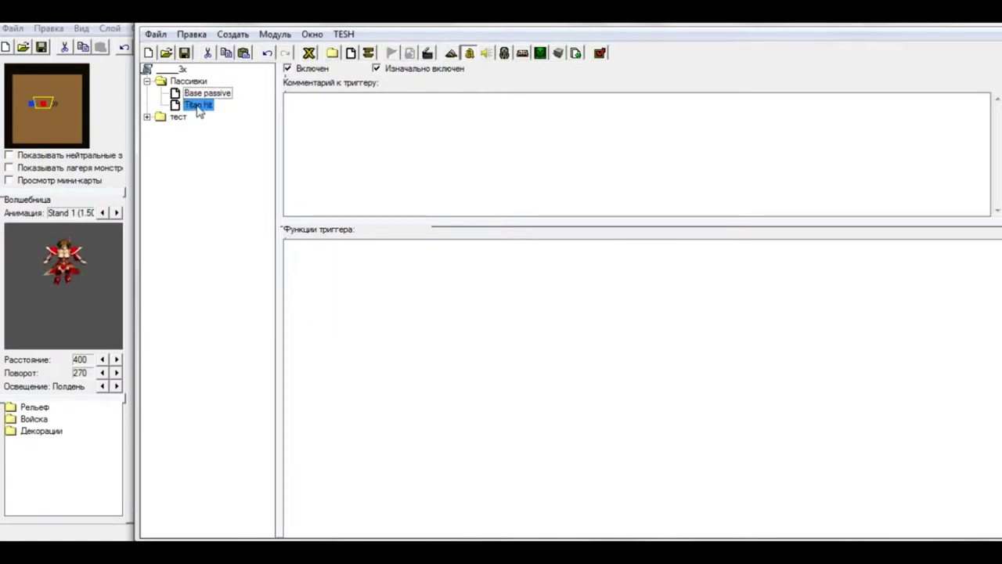
key(ctrl+t)
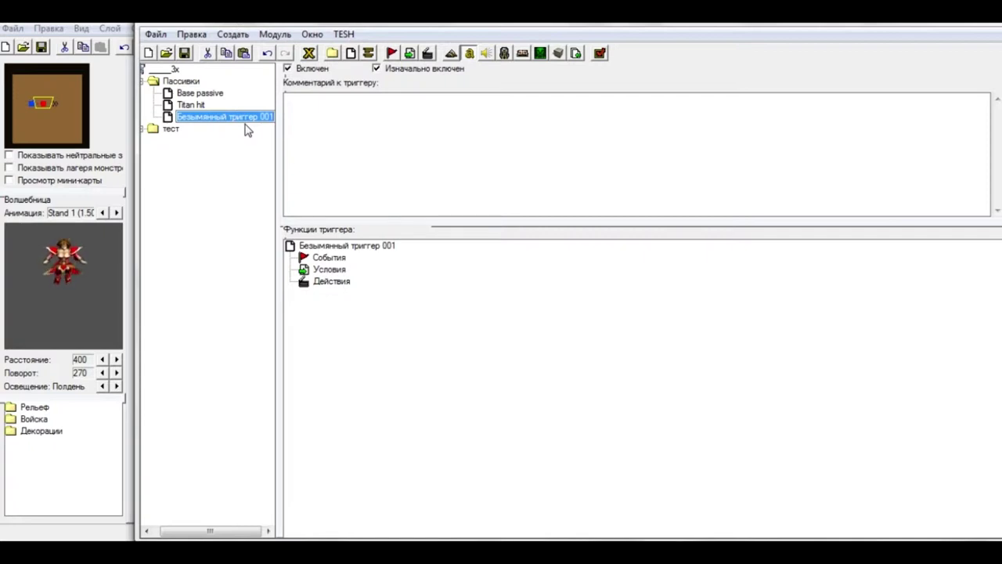
text(heal)
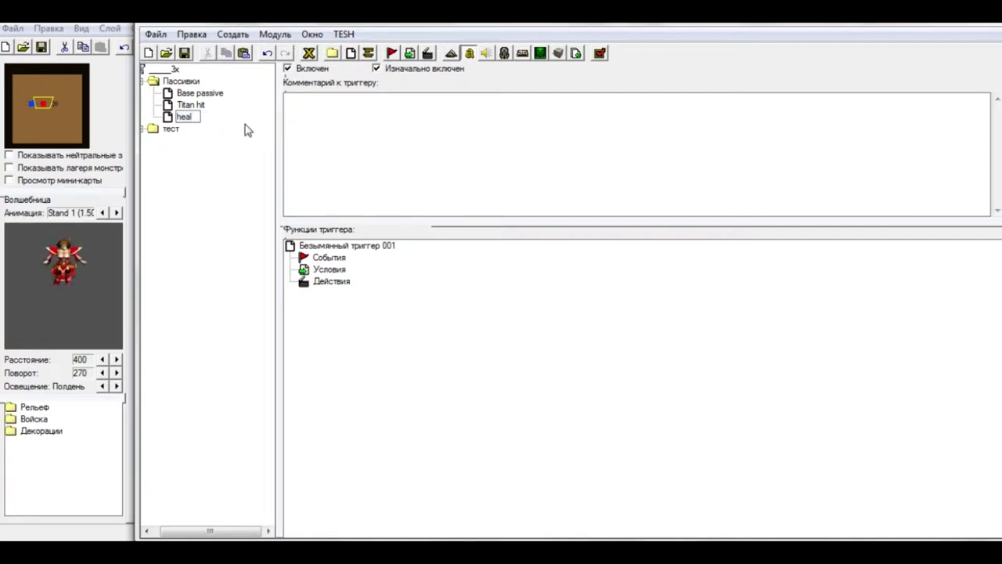
key(Return)
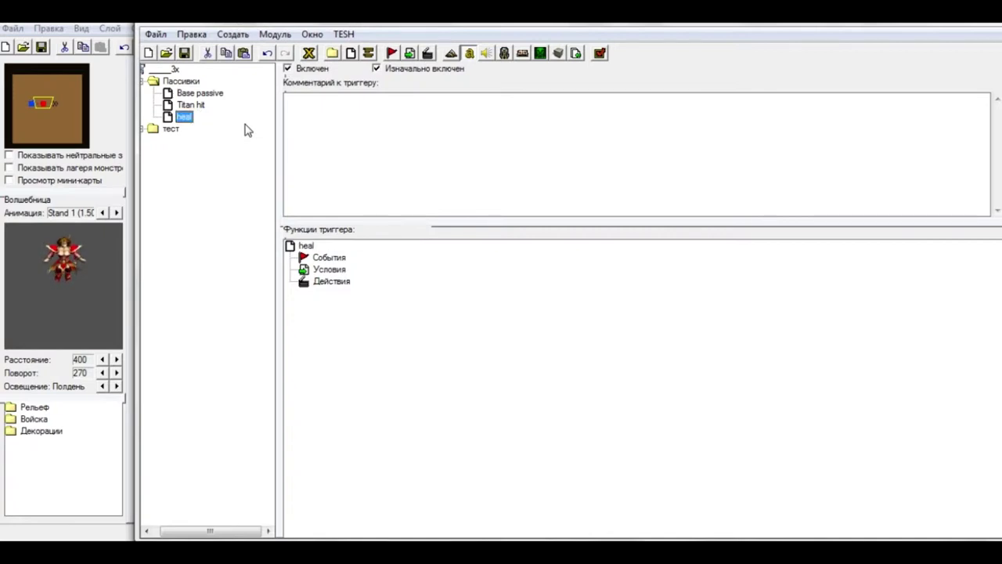
- Change the target trigger of the duplicated add-event action in Base passive to heal <gen>
click(212, 94)
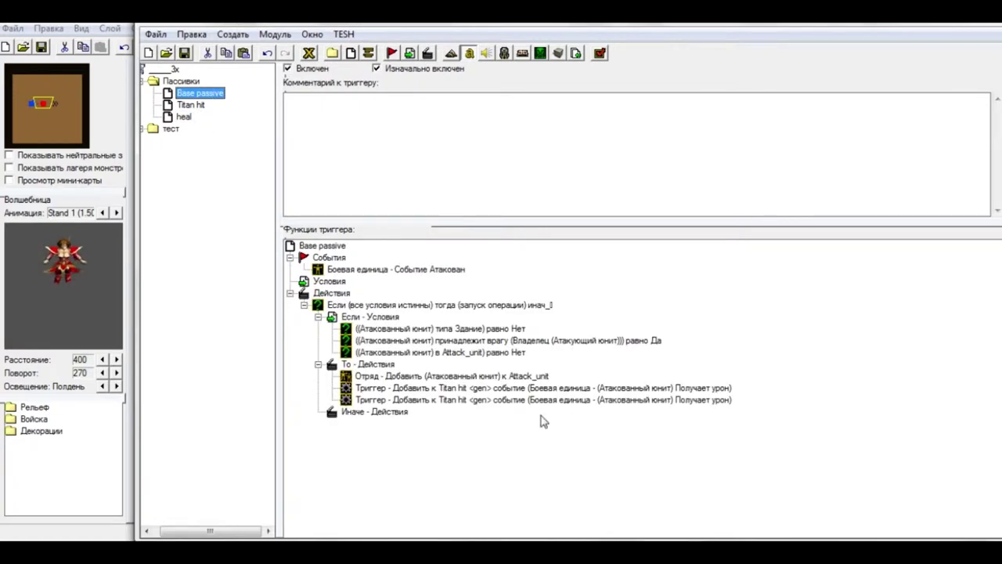
double_click(514, 400)
click(514, 264)
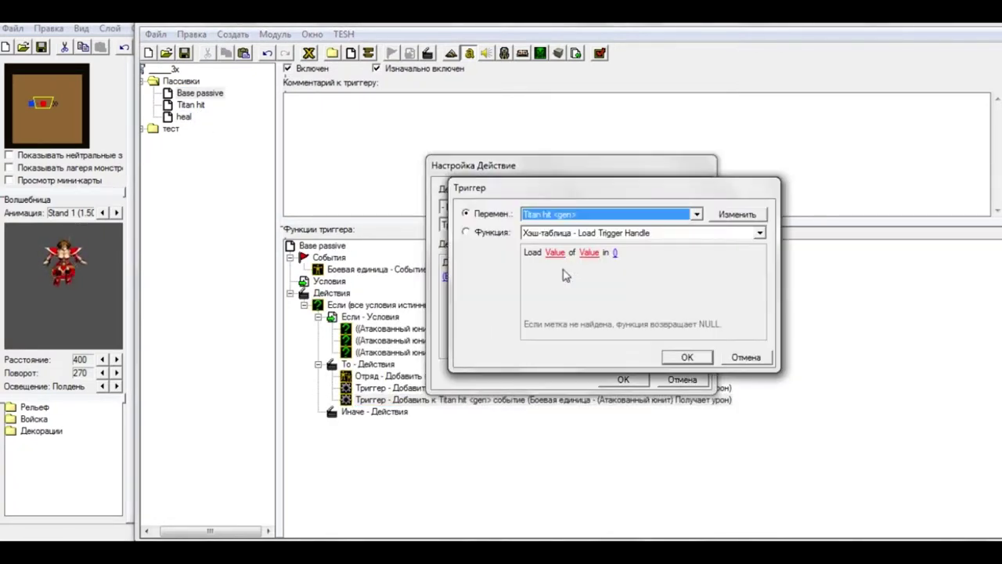
click(595, 214)
click(563, 248)
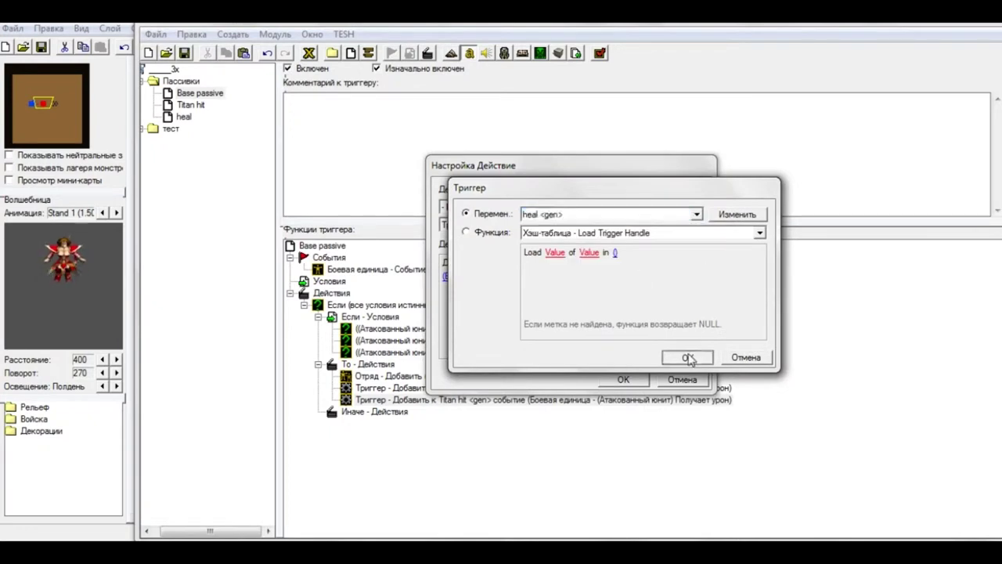
click(682, 357)
click(630, 380)
- Rename the heal trigger as "heal pass"
click(183, 117)
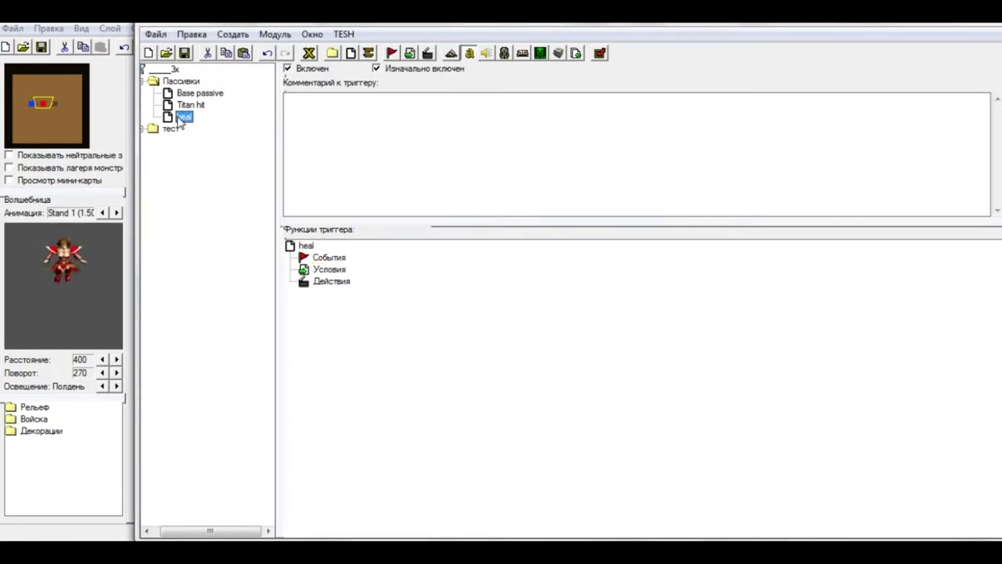
right_click(184, 118)
key(Escape)
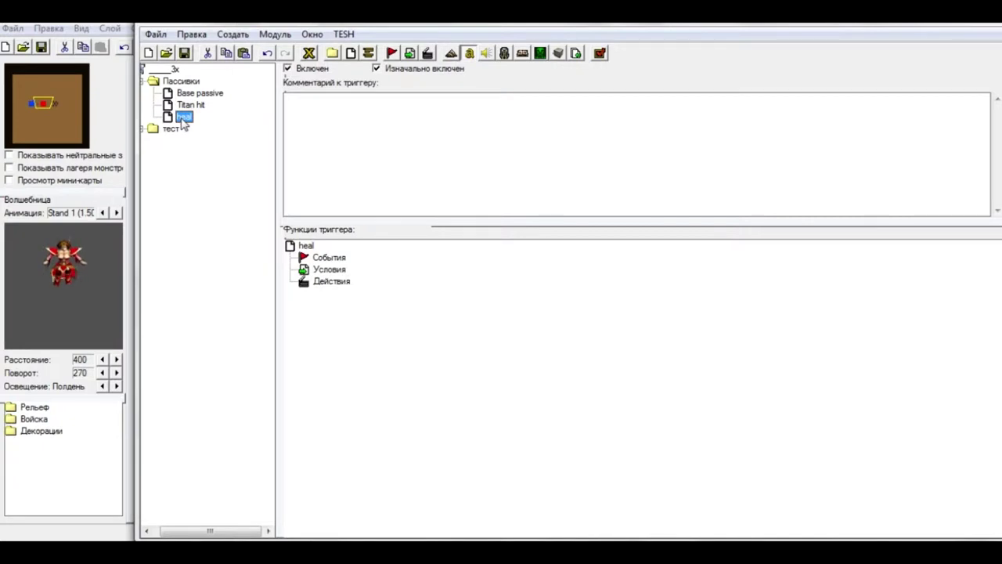
click(194, 119)
click(193, 119)
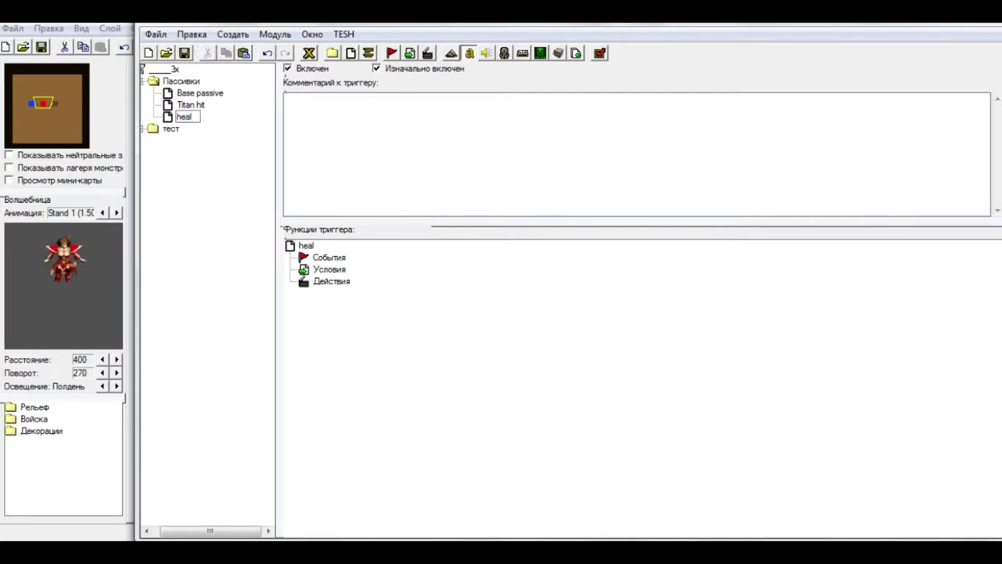
text(pass)
key(Return)
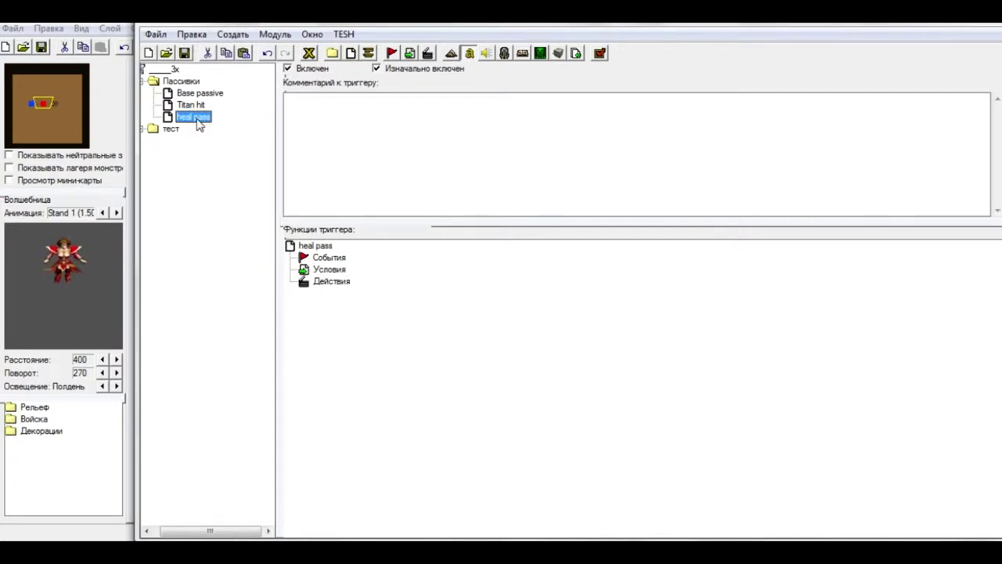
- Review the functions of the Titan hit and Base passive triggers
click(202, 94)
click(199, 105)
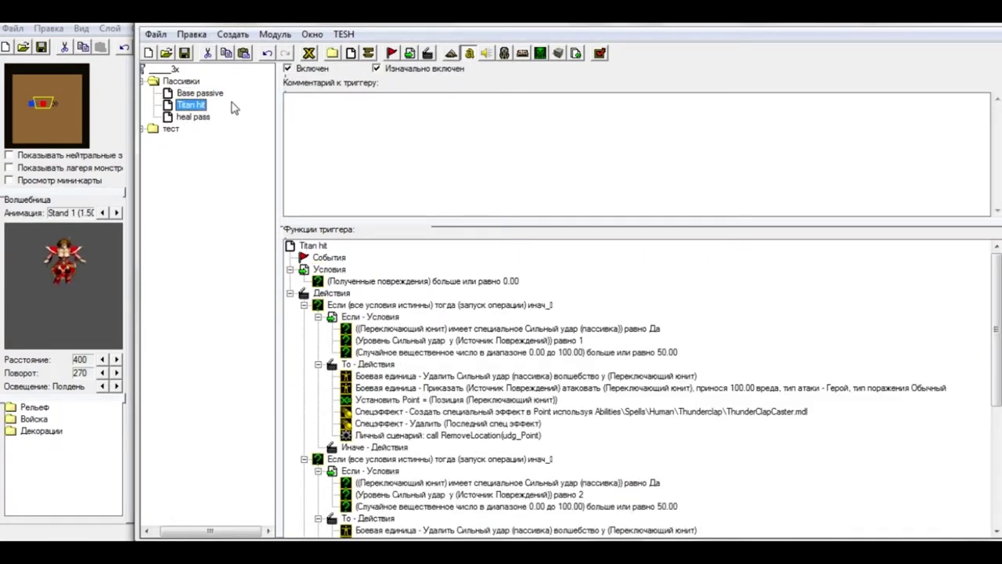
click(200, 94)
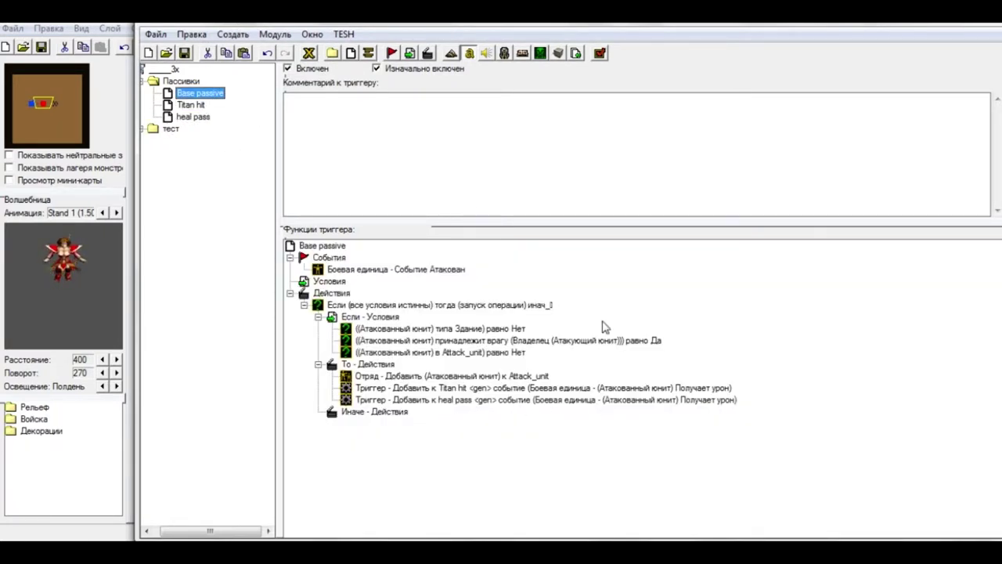